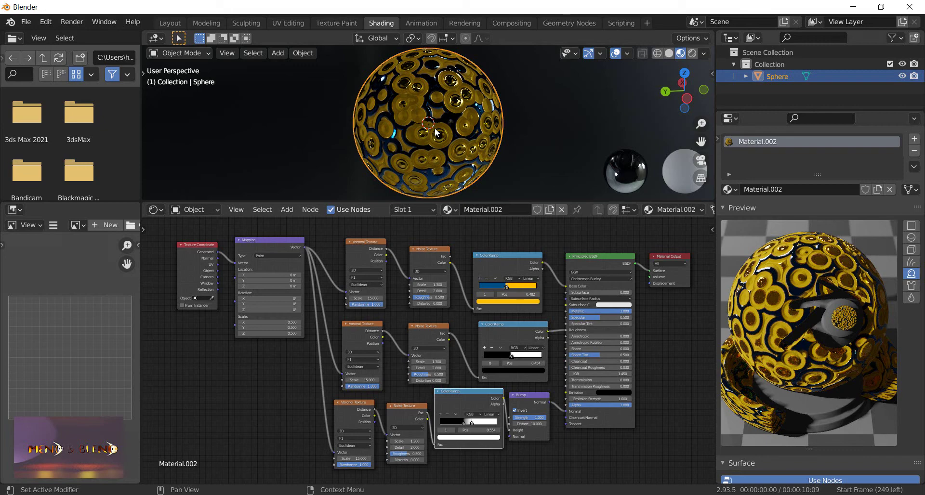
Step: Hide the viewport overlays, then orbit and zoom in close on the gold-and-blue bumpy sphere
{"action": "mouse_move", "coordinate": [434, 128]}
{"action": "middle_mouse_down"}
{"action": "mouse_move", "coordinate": [520, 173]}
{"action": "mouse_move", "coordinate": [568, 161]}
{"action": "mouse_move", "coordinate": [615, 126]}
{"action": "mouse_move", "coordinate": [623, 105]}
{"action": "middle_mouse_up"}
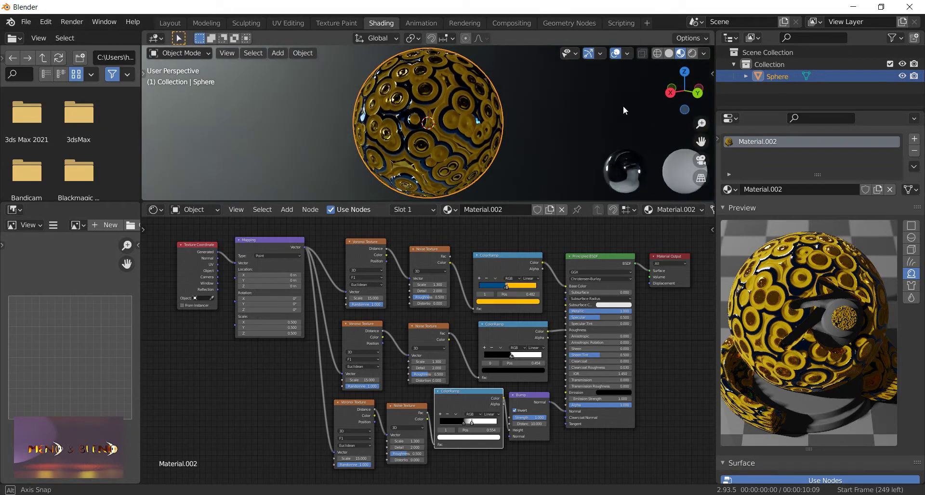
{"action": "left_click", "coordinate": [613, 57]}
{"action": "mouse_move", "coordinate": [460, 112]}
{"action": "middle_mouse_down"}
{"action": "mouse_move", "coordinate": [499, 123]}
{"action": "mouse_move", "coordinate": [574, 120]}
{"action": "mouse_move", "coordinate": [626, 152]}
{"action": "mouse_move", "coordinate": [576, 82]}
{"action": "mouse_move", "coordinate": [525, 192]}
{"action": "mouse_move", "coordinate": [430, 148]}
{"action": "mouse_move", "coordinate": [357, 139]}
{"action": "mouse_move", "coordinate": [303, 165]}
{"action": "mouse_move", "coordinate": [255, 56]}
{"action": "mouse_move", "coordinate": [193, 113]}
{"action": "mouse_move", "coordinate": [187, 140]}
{"action": "middle_mouse_up"}
{"action": "scroll", "coordinate": [628, 154], "scroll_direction": "up", "scroll_amount": 3}
{"action": "scroll", "coordinate": [627, 154], "scroll_direction": "up", "scroll_amount": 5}
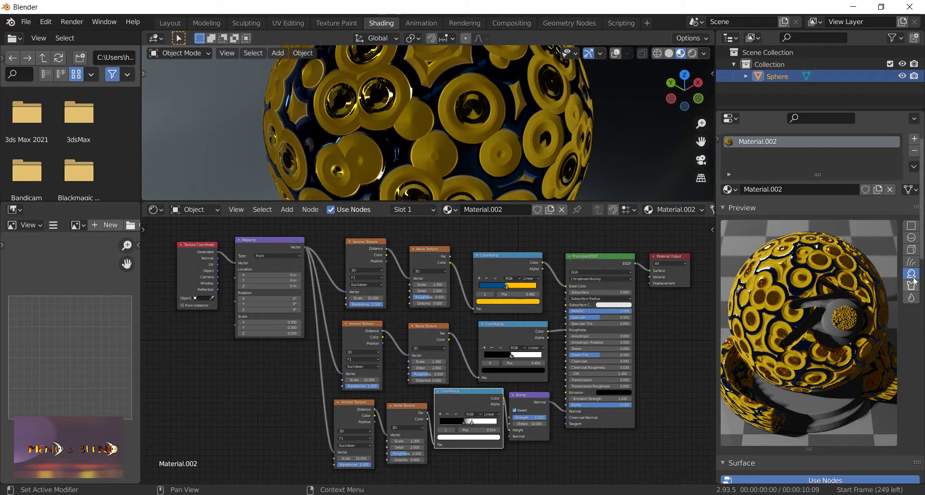
Step: Show the material preview on a plane and widen the Properties panel
{"action": "left_click", "coordinate": [911, 226]}
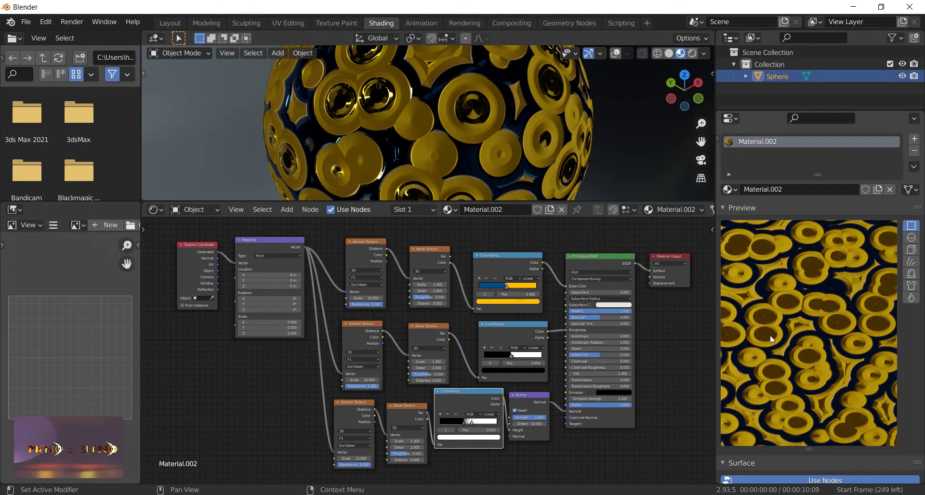
{"action": "scroll", "coordinate": [770, 335], "scroll_direction": "down", "scroll_amount": 2}
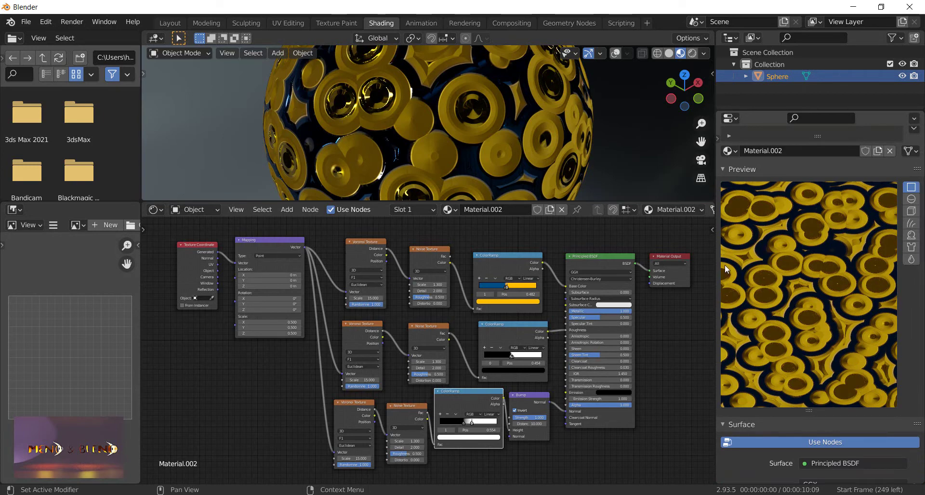
{"action": "left_click_drag", "start_coordinate": [716, 265], "coordinate": [634, 266]}
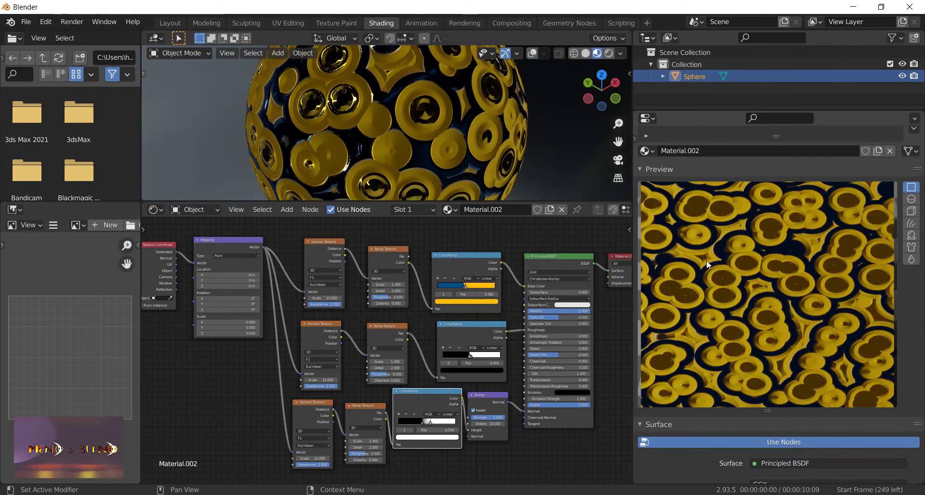
Step: Cycle the material preview through Cube, Hair, Shader Ball, Cloth and finally Fluid
{"action": "left_click", "coordinate": [912, 211]}
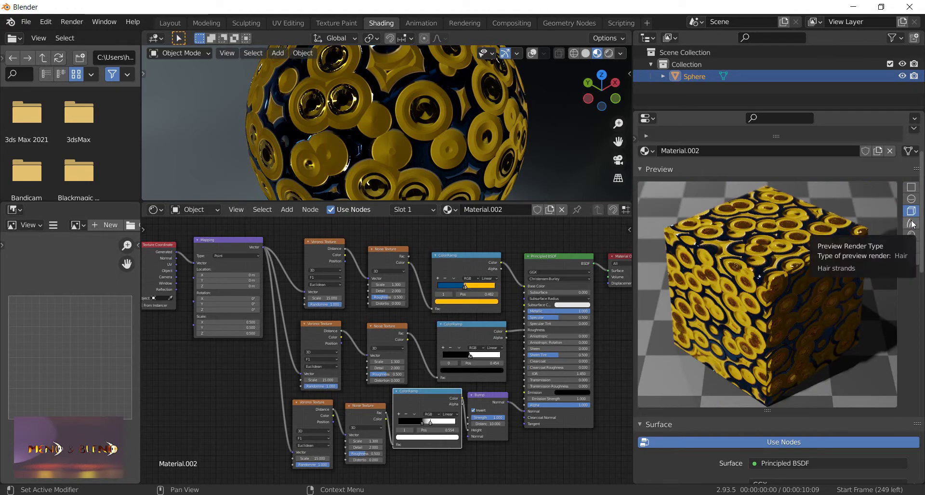
{"action": "left_click", "coordinate": [912, 227]}
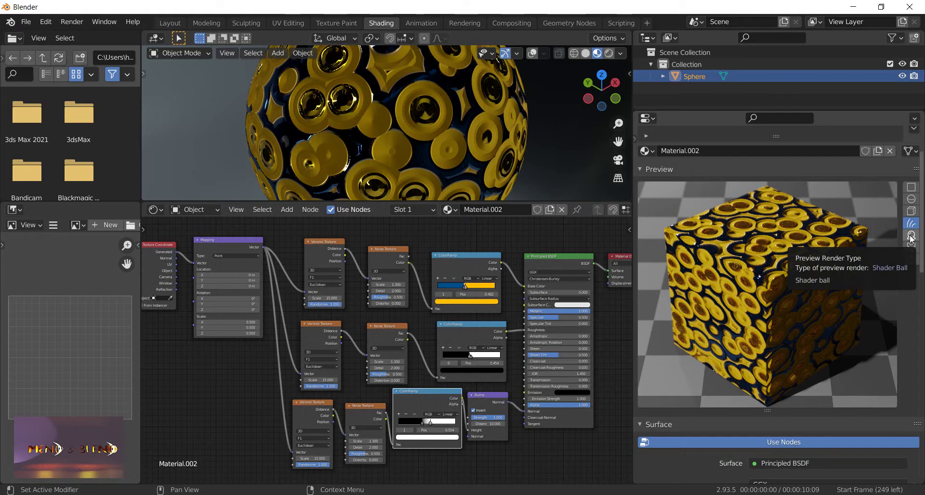
{"action": "left_click", "coordinate": [912, 237]}
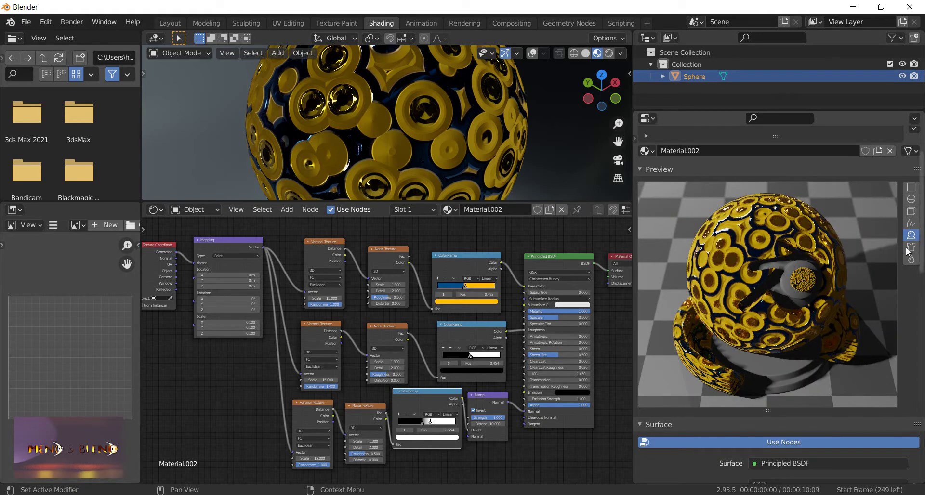
{"action": "left_click", "coordinate": [912, 247]}
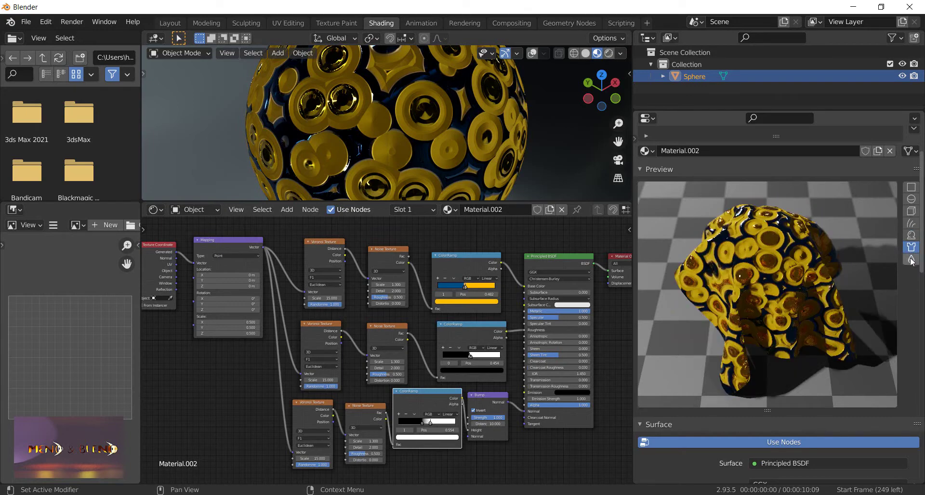
{"action": "left_click", "coordinate": [912, 260]}
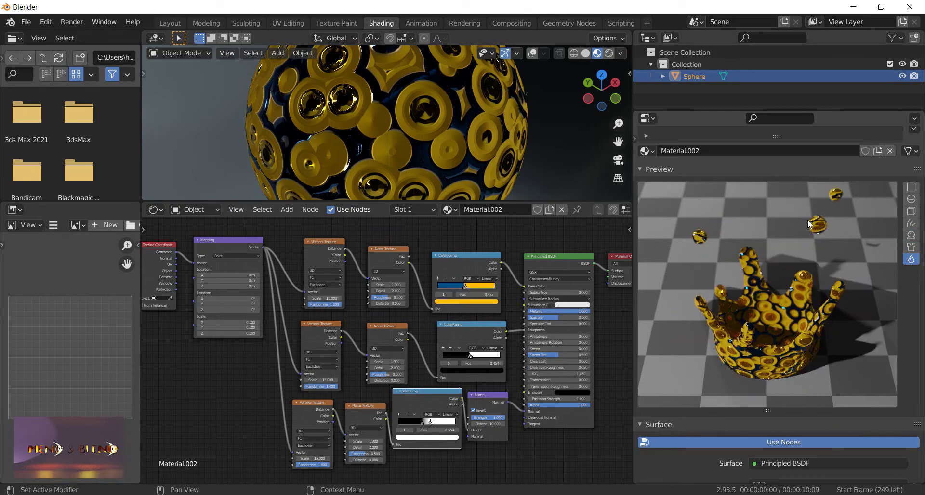
Step: Shrink the Properties panel and preview, then frame the ColorRamp, Principled BSDF and Material Output nodes
{"action": "left_click_drag", "start_coordinate": [634, 212], "coordinate": [763, 212]}
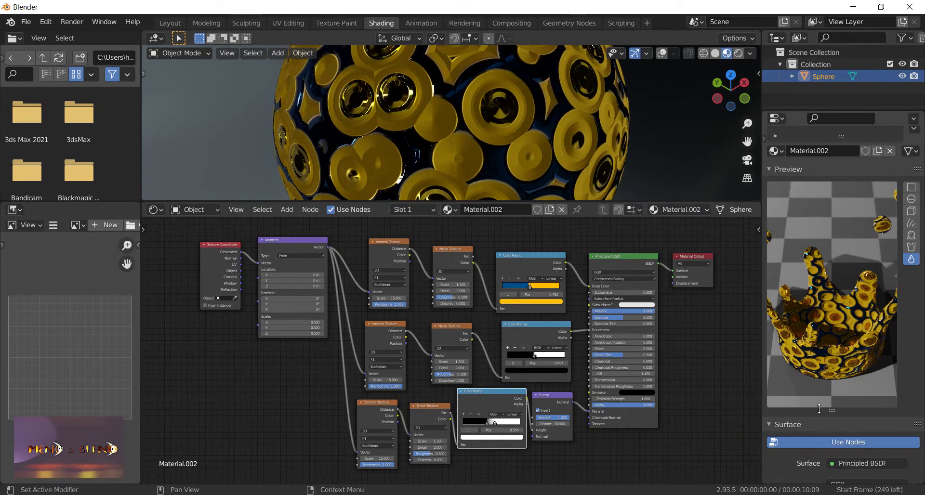
{"action": "left_click_drag", "start_coordinate": [833, 410], "coordinate": [833, 297]}
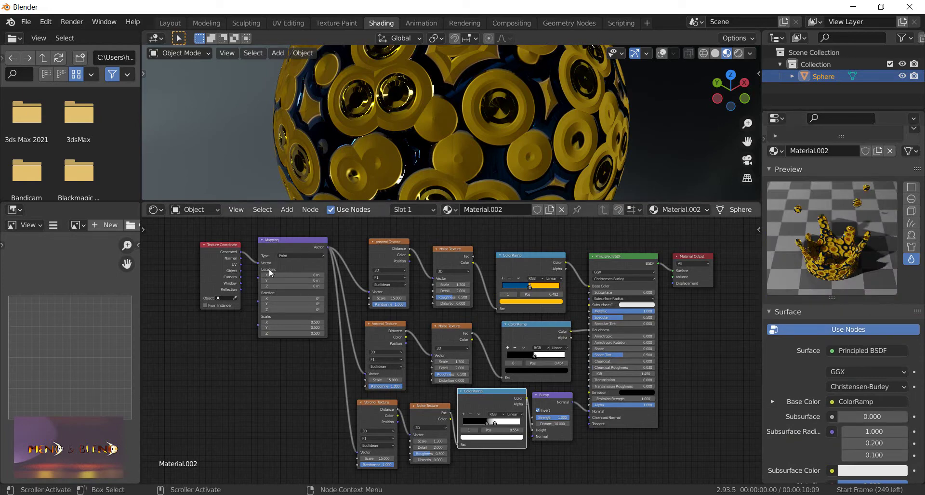
{"action": "scroll", "coordinate": [268, 269], "scroll_direction": "up", "scroll_amount": 1}
{"action": "scroll", "coordinate": [269, 268], "scroll_direction": "up", "scroll_amount": 1}
{"action": "scroll", "coordinate": [520, 414], "scroll_direction": "up", "scroll_amount": 1}
{"action": "scroll", "coordinate": [520, 413], "scroll_direction": "up", "scroll_amount": 1}
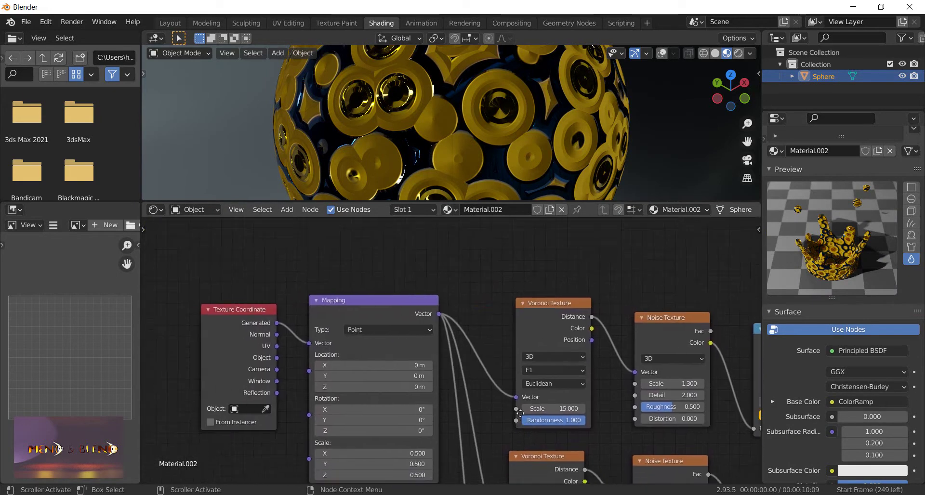
{"action": "middle_click_drag", "start_coordinate": [520, 414], "coordinate": [529, 387]}
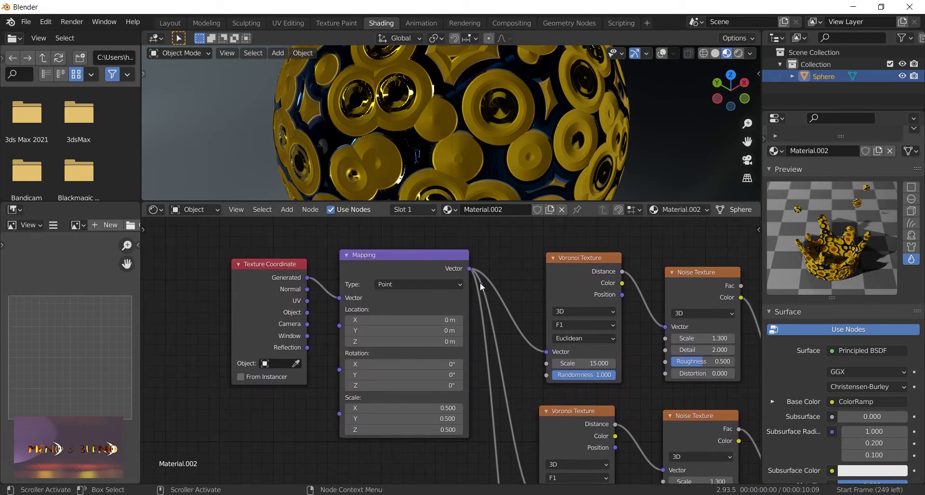
{"action": "middle_click_drag", "start_coordinate": [654, 374], "coordinate": [296, 353]}
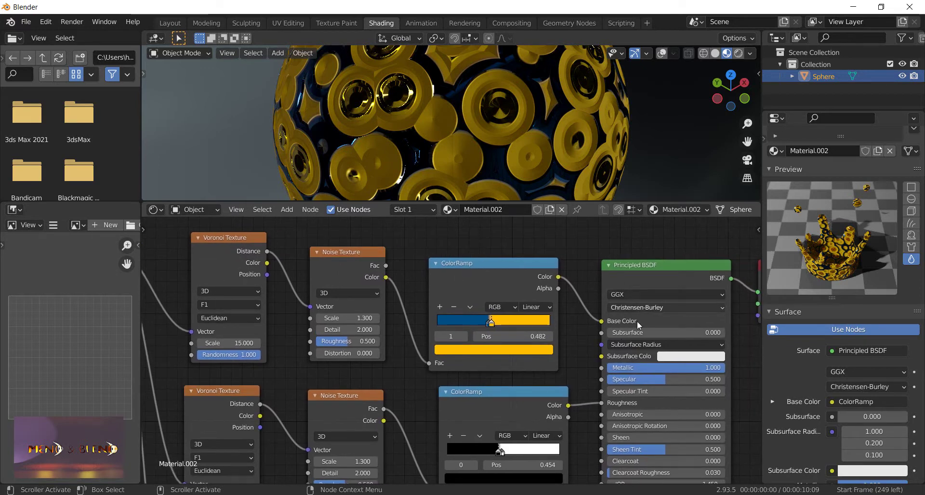
{"action": "mouse_move", "coordinate": [704, 382]}
{"action": "middle_mouse_down"}
{"action": "mouse_move", "coordinate": [557, 359]}
{"action": "mouse_move", "coordinate": [518, 367]}
{"action": "middle_mouse_up"}
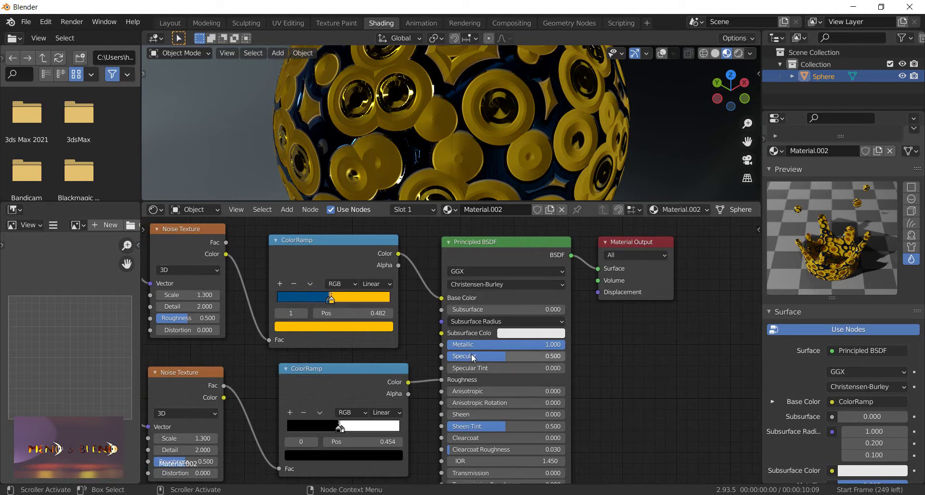
Step: Adjust the Principled BSDF Specular value and inspect the black-white ramp's stops
{"action": "mouse_move", "coordinate": [473, 357]}
{"action": "left_mouse_down"}
{"action": "mouse_move", "coordinate": [488, 357]}
{"action": "mouse_move", "coordinate": [468, 356]}
{"action": "mouse_move", "coordinate": [600, 259]}
{"action": "left_mouse_up"}
{"action": "middle_click_drag", "start_coordinate": [461, 381], "coordinate": [627, 259]}
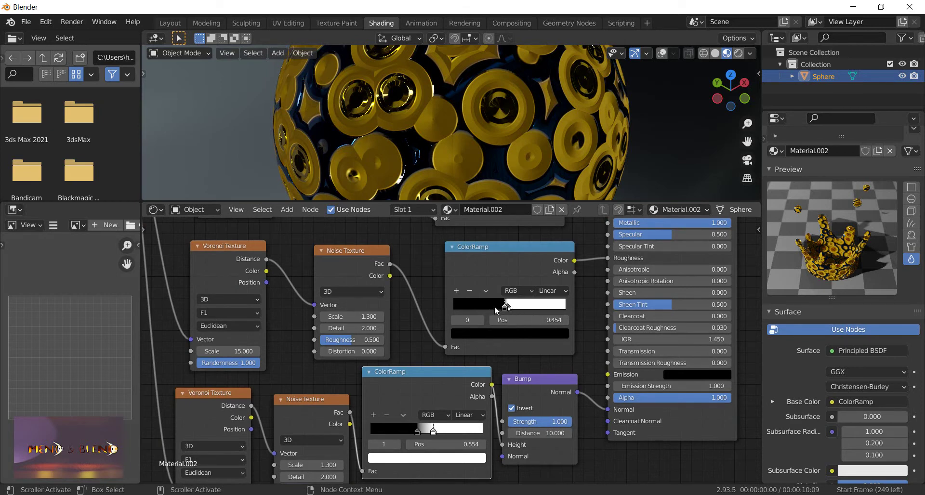
{"action": "left_click", "coordinate": [522, 309]}
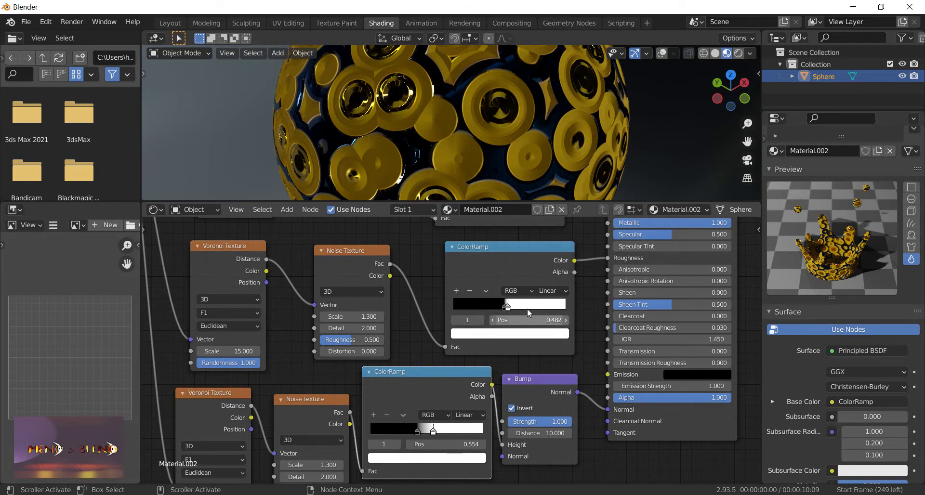
{"action": "left_click", "coordinate": [492, 306]}
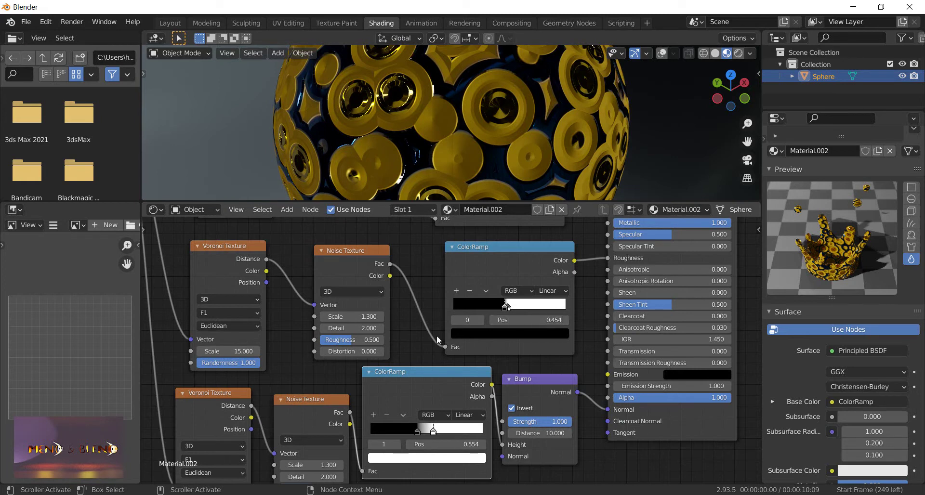
Step: Select the blue stop of the gold-and-blue ColorRamp and open its colour picker
{"action": "middle_click_drag", "start_coordinate": [438, 342], "coordinate": [449, 439]}
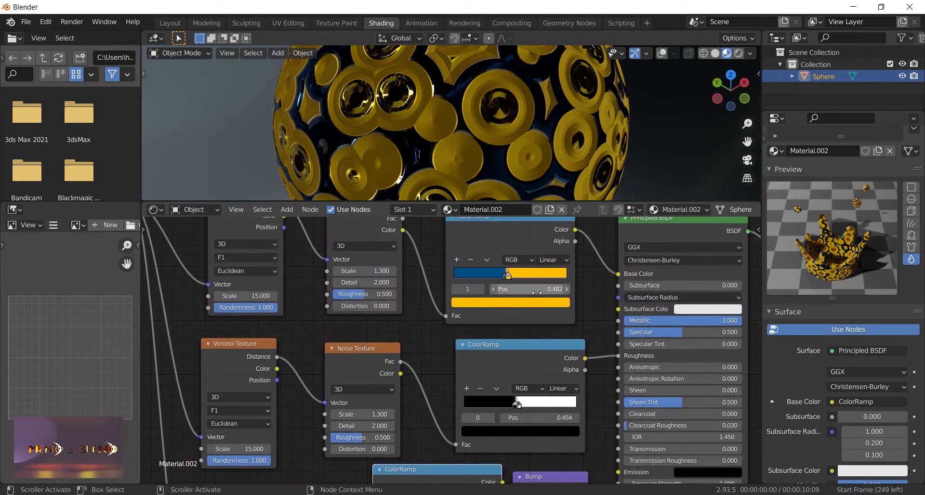
{"action": "left_click", "coordinate": [505, 276]}
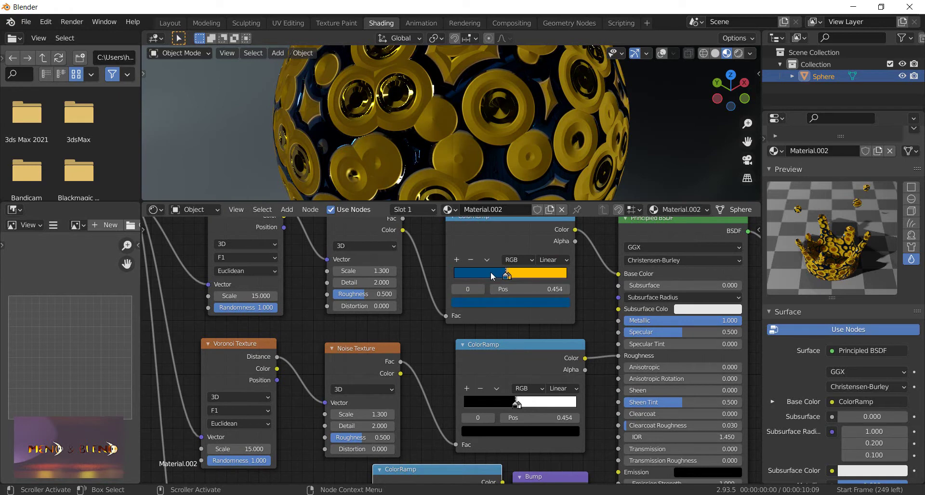
{"action": "left_click", "coordinate": [504, 304]}
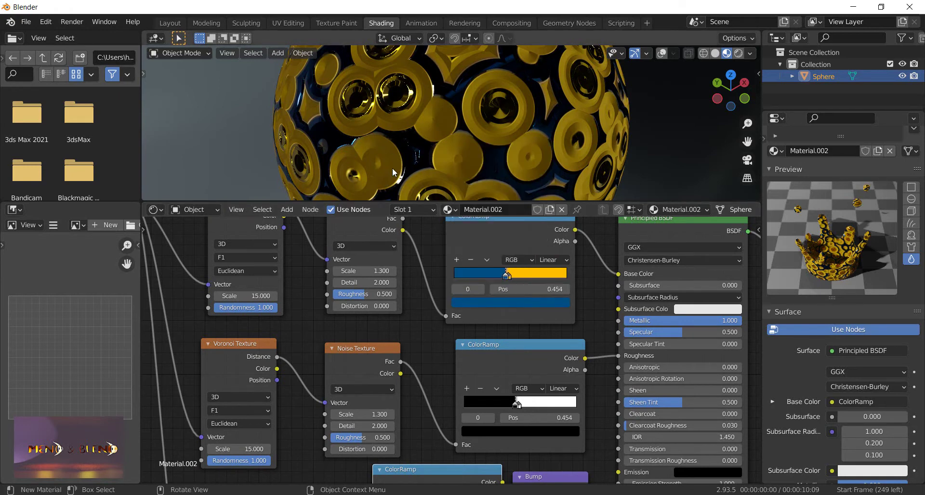
{"action": "left_click", "coordinate": [515, 307]}
Step: Brighten the dark blue ramp stop to a vivid blue and check the sphere
{"action": "mouse_move", "coordinate": [544, 189]}
{"action": "left_mouse_down"}
{"action": "mouse_move", "coordinate": [545, 149]}
{"action": "mouse_move", "coordinate": [517, 215]}
{"action": "mouse_move", "coordinate": [480, 209]}
{"action": "mouse_move", "coordinate": [490, 227]}
{"action": "mouse_move", "coordinate": [458, 195]}
{"action": "mouse_move", "coordinate": [462, 168]}
{"action": "mouse_move", "coordinate": [501, 147]}
{"action": "mouse_move", "coordinate": [529, 164]}
{"action": "mouse_move", "coordinate": [537, 180]}
{"action": "mouse_move", "coordinate": [514, 223]}
{"action": "left_mouse_up"}
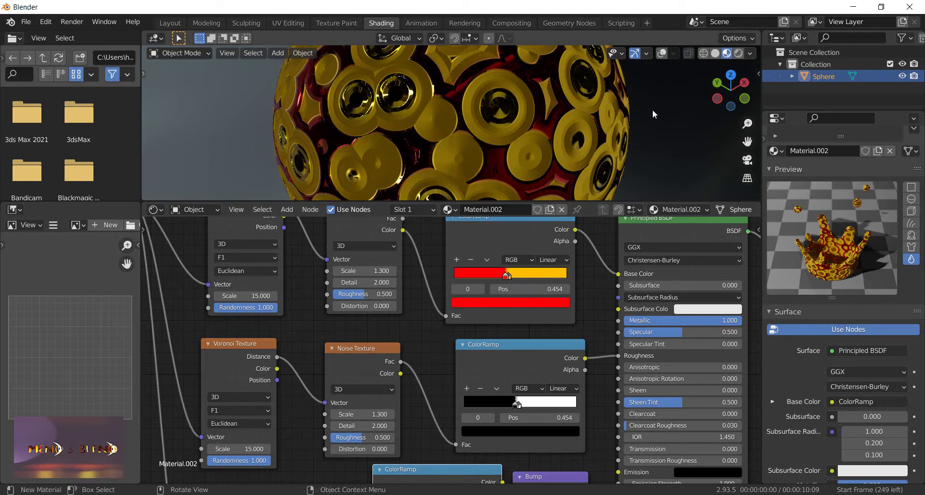
{"action": "scroll", "coordinate": [589, 141], "scroll_direction": "down", "scroll_amount": 3}
{"action": "mouse_move", "coordinate": [558, 133]}
{"action": "middle_mouse_down"}
{"action": "mouse_move", "coordinate": [596, 120]}
{"action": "mouse_move", "coordinate": [633, 56]}
{"action": "mouse_move", "coordinate": [666, 66]}
{"action": "mouse_move", "coordinate": [657, 100]}
{"action": "mouse_move", "coordinate": [598, 129]}
{"action": "mouse_move", "coordinate": [570, 131]}
{"action": "middle_mouse_up"}
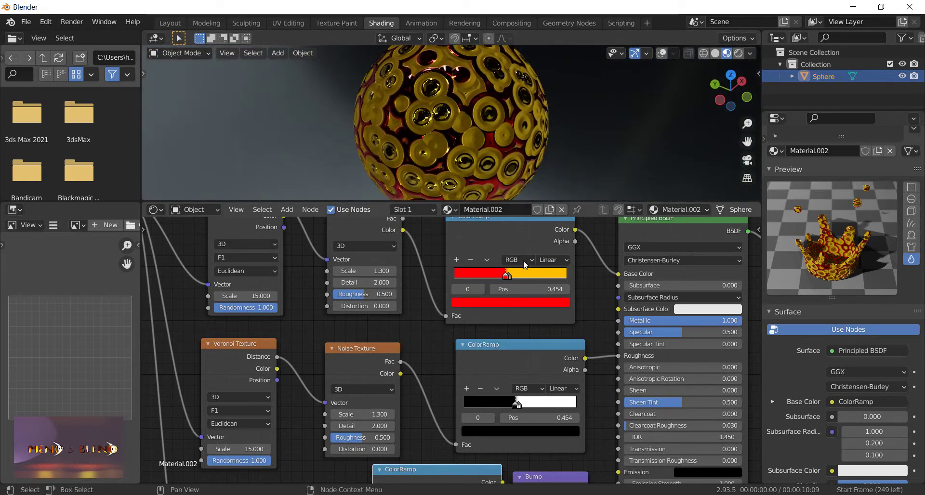
Step: Recolour the yellow ColorRamp stop to red on the HSV wheel
{"action": "left_click", "coordinate": [518, 275]}
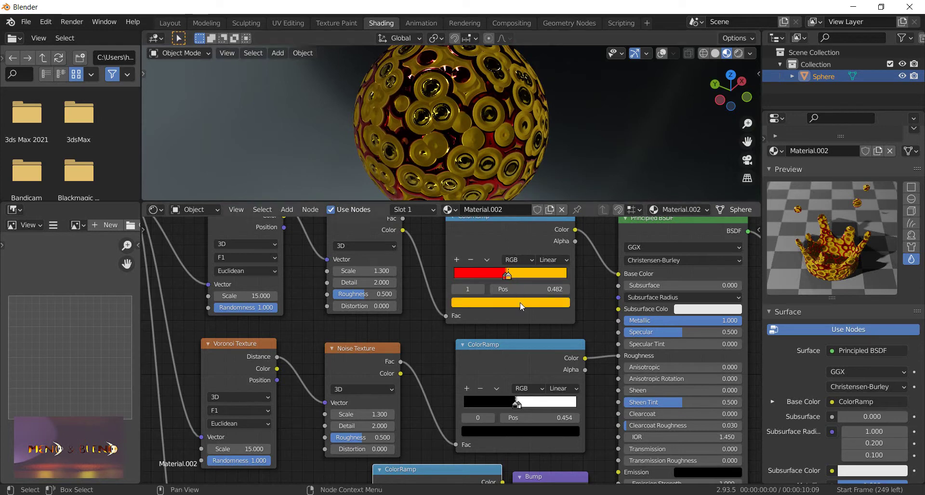
{"action": "left_click", "coordinate": [522, 303]}
{"action": "mouse_move", "coordinate": [469, 215]}
{"action": "left_mouse_down"}
{"action": "mouse_move", "coordinate": [524, 157]}
{"action": "mouse_move", "coordinate": [497, 147]}
{"action": "left_mouse_up"}
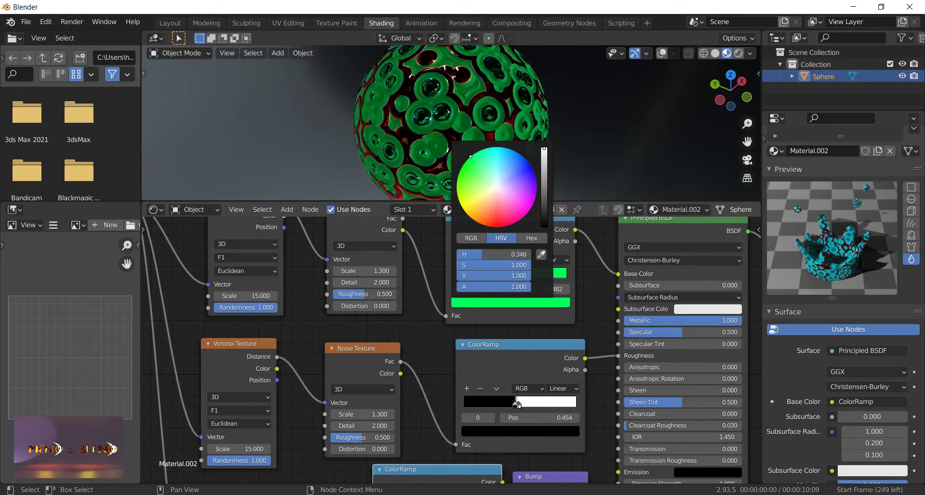
{"action": "mouse_move", "coordinate": [465, 162]}
{"action": "left_mouse_down"}
{"action": "mouse_move", "coordinate": [489, 227]}
{"action": "mouse_move", "coordinate": [519, 221]}
{"action": "left_mouse_up"}
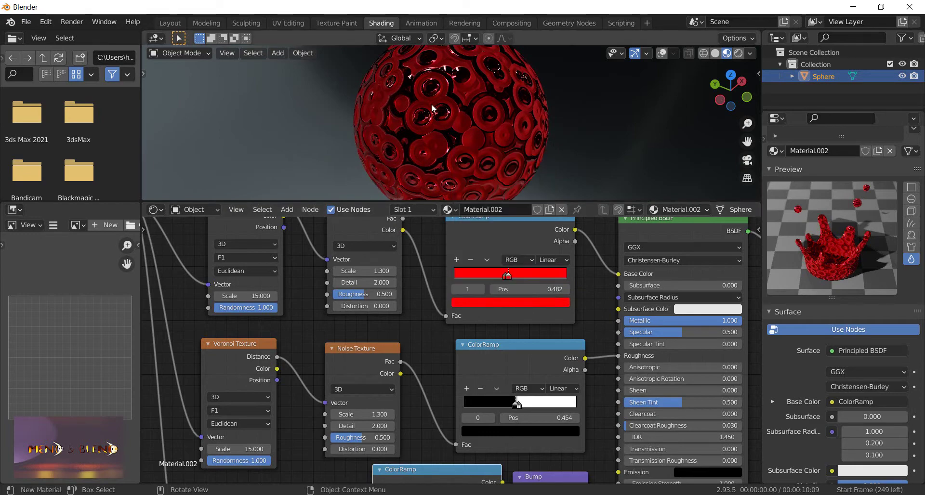
{"action": "middle_click_drag", "start_coordinate": [444, 125], "coordinate": [513, 157]}
{"action": "scroll", "coordinate": [582, 126], "scroll_direction": "up", "scroll_amount": 3}
{"action": "scroll", "coordinate": [584, 102], "scroll_direction": "up", "scroll_amount": 2}
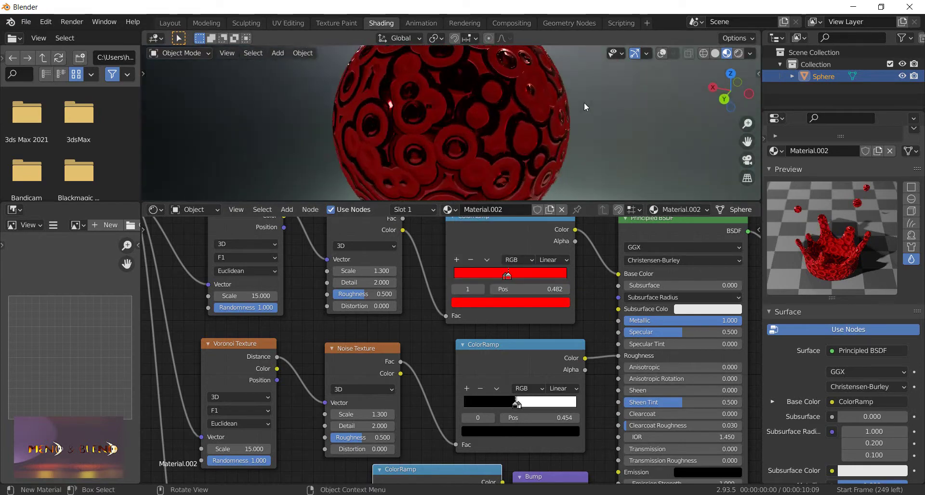
{"action": "mouse_move", "coordinate": [585, 102]}
{"action": "middle_mouse_down"}
{"action": "mouse_move", "coordinate": [486, 178]}
{"action": "mouse_move", "coordinate": [583, 94]}
{"action": "mouse_move", "coordinate": [525, 190]}
{"action": "mouse_move", "coordinate": [609, 160]}
{"action": "mouse_move", "coordinate": [698, 156]}
{"action": "mouse_move", "coordinate": [759, 169]}
{"action": "mouse_move", "coordinate": [175, 196]}
{"action": "mouse_move", "coordinate": [247, 92]}
{"action": "mouse_move", "coordinate": [414, 156]}
{"action": "mouse_move", "coordinate": [465, 188]}
{"action": "mouse_move", "coordinate": [465, 70]}
{"action": "mouse_move", "coordinate": [445, 114]}
{"action": "mouse_move", "coordinate": [432, 177]}
{"action": "mouse_move", "coordinate": [418, 67]}
{"action": "mouse_move", "coordinate": [435, 150]}
{"action": "middle_mouse_up"}
{"action": "scroll", "coordinate": [485, 178], "scroll_direction": "down", "scroll_amount": 4}
{"action": "scroll", "coordinate": [413, 153], "scroll_direction": "up", "scroll_amount": 5}
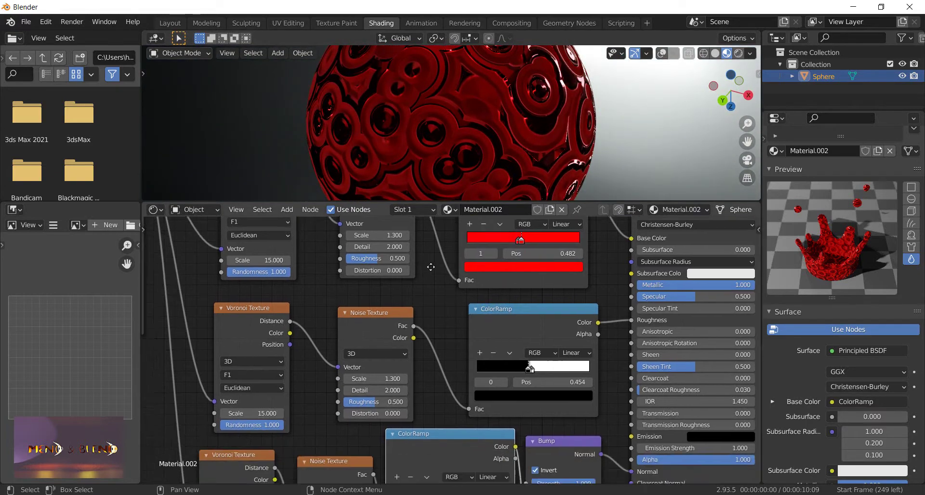
{"action": "middle_click_drag", "start_coordinate": [404, 317], "coordinate": [476, 331]}
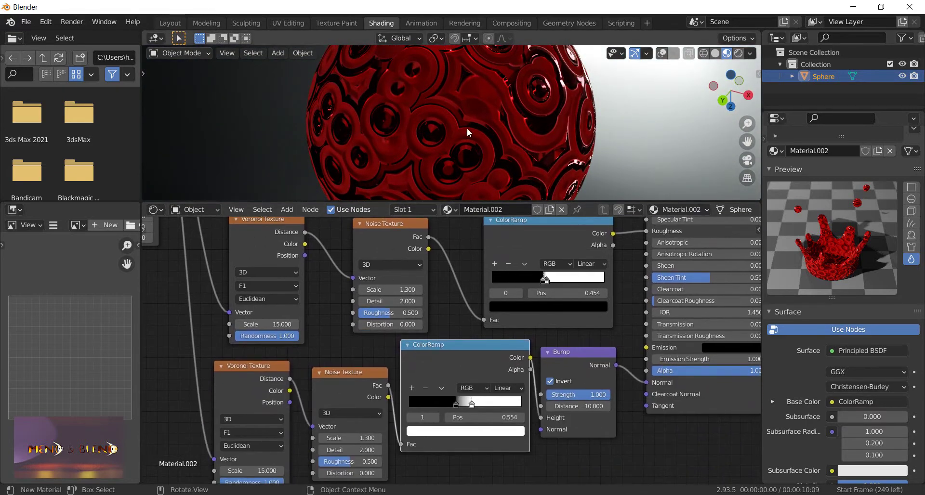
{"action": "scroll", "coordinate": [467, 129], "scroll_direction": "down", "scroll_amount": 6}
{"action": "scroll", "coordinate": [467, 129], "scroll_direction": "down", "scroll_amount": 1}
{"action": "middle_click_drag", "start_coordinate": [432, 337], "coordinate": [421, 309]}
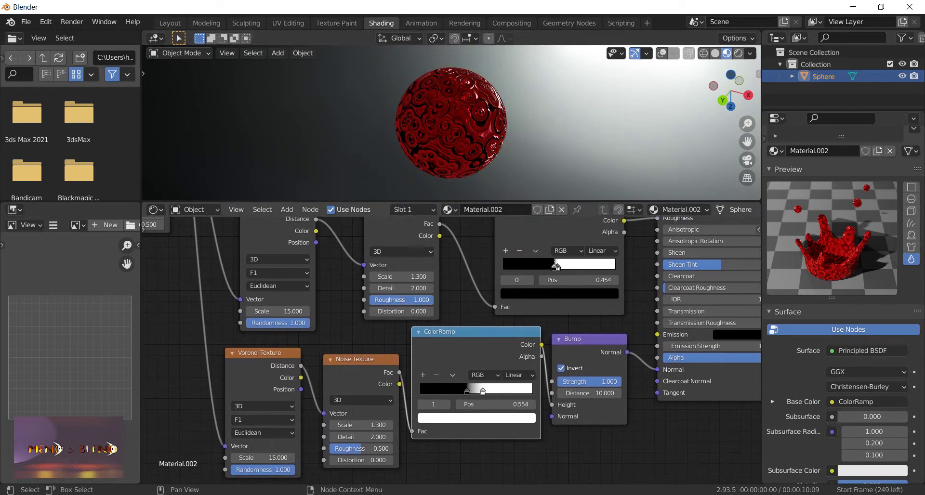
{"action": "left_click_drag", "start_coordinate": [425, 301], "coordinate": [400, 301]}
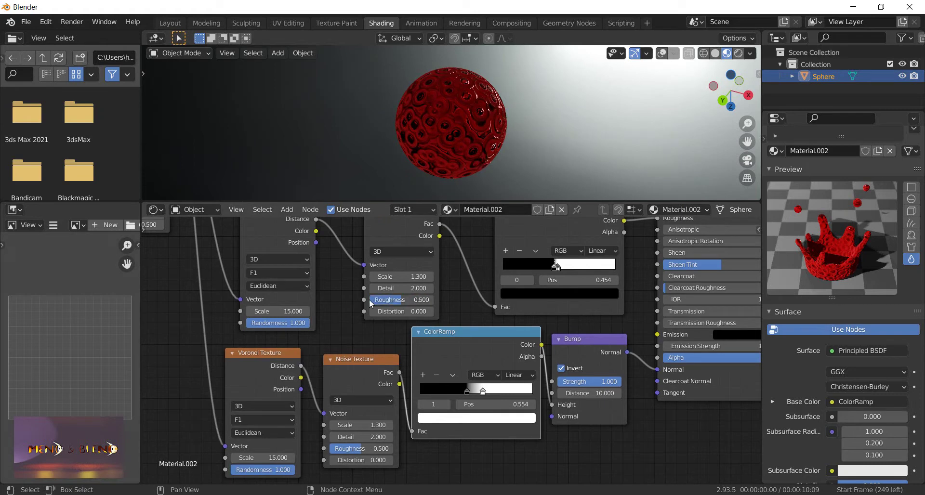
{"action": "scroll", "coordinate": [459, 311], "scroll_direction": "down", "scroll_amount": 2, "text": "shift"}
{"action": "scroll", "coordinate": [462, 311], "scroll_direction": "down", "scroll_amount": 3, "text": "shift"}
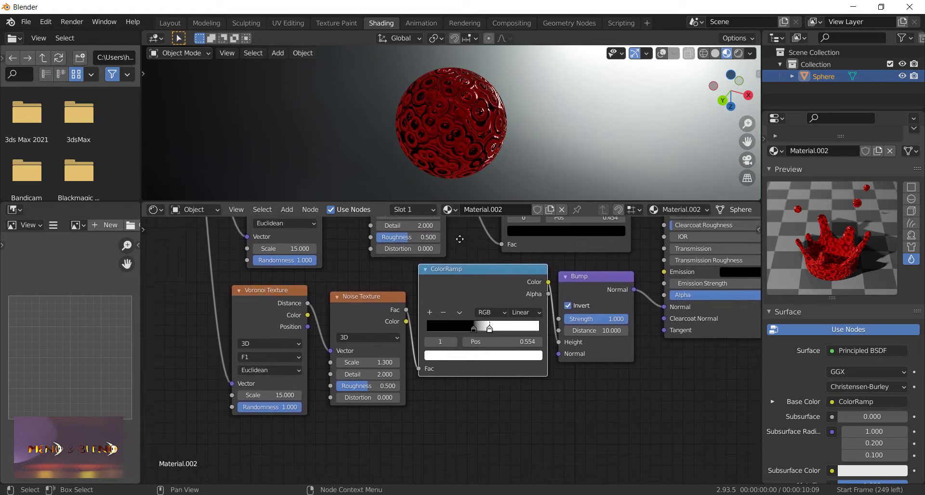
{"action": "scroll", "coordinate": [467, 311], "scroll_direction": "down", "scroll_amount": 1, "text": "shift"}
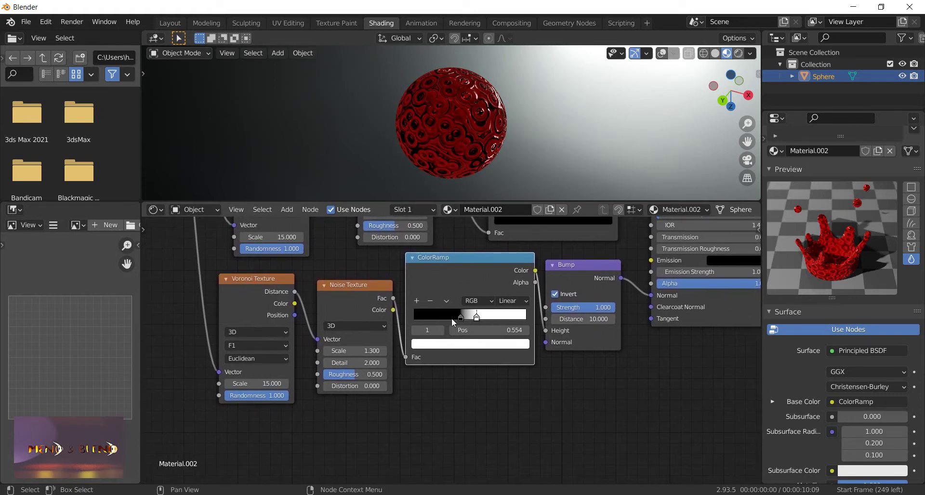
{"action": "left_click", "coordinate": [453, 318]}
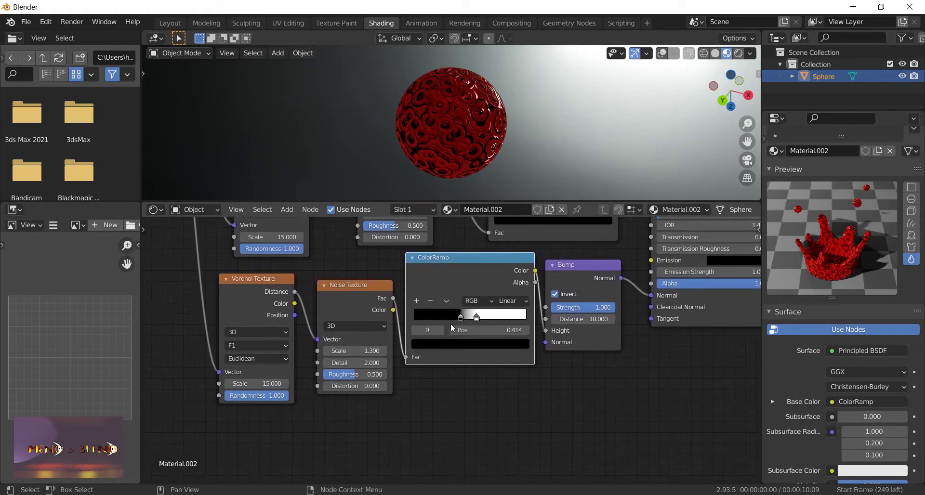
{"action": "left_click", "coordinate": [502, 318]}
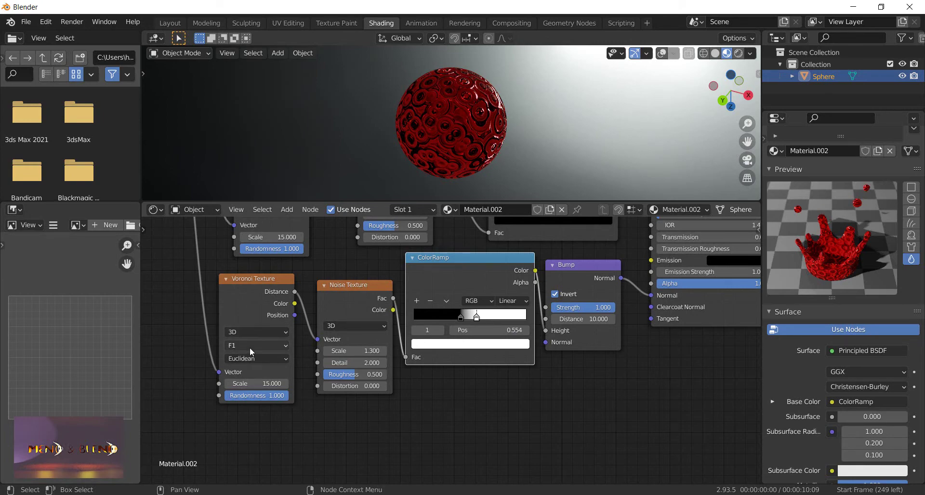
{"action": "middle_click_drag", "start_coordinate": [326, 240], "coordinate": [438, 395]}
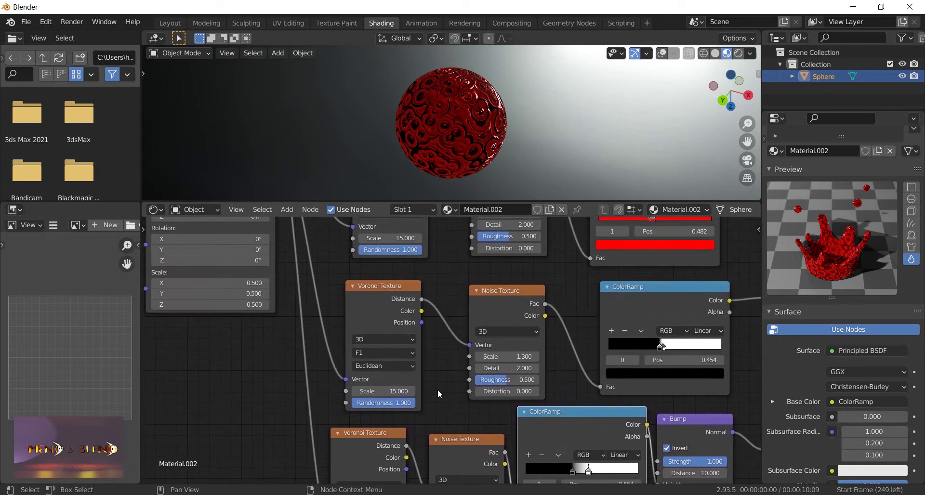
{"action": "scroll", "coordinate": [390, 337], "scroll_direction": "down", "scroll_amount": 2}
{"action": "scroll", "coordinate": [391, 337], "scroll_direction": "down", "scroll_amount": 1}
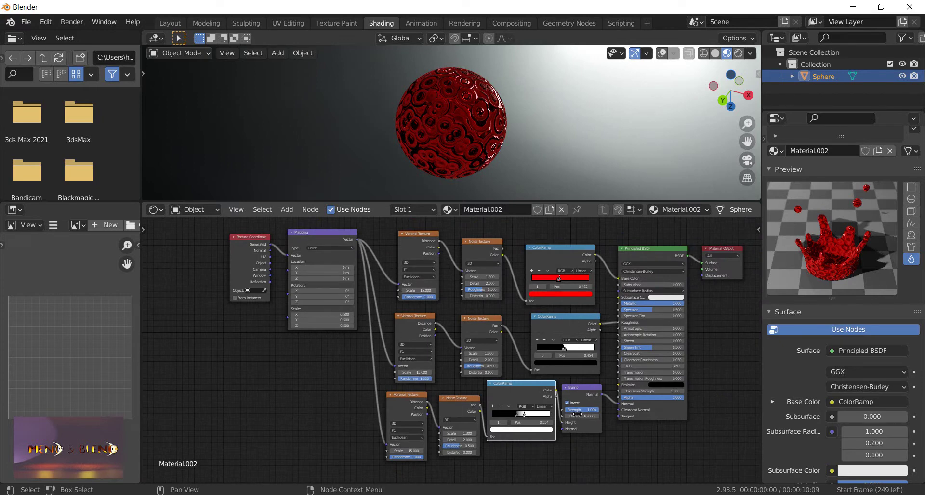
{"action": "scroll", "coordinate": [577, 413], "scroll_direction": "up", "scroll_amount": 1}
{"action": "scroll", "coordinate": [554, 407], "scroll_direction": "up", "scroll_amount": 1}
{"action": "scroll", "coordinate": [530, 400], "scroll_direction": "up", "scroll_amount": 1}
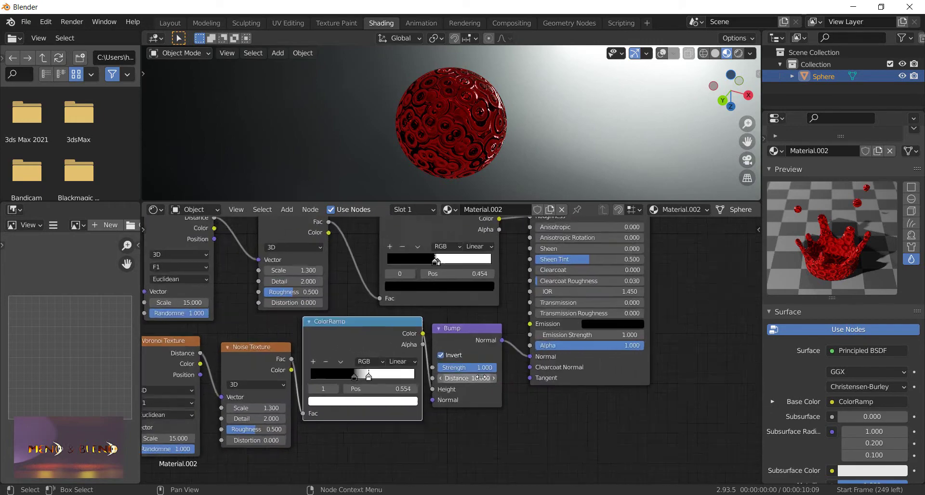
{"action": "scroll", "coordinate": [501, 392], "scroll_direction": "up", "scroll_amount": 1}
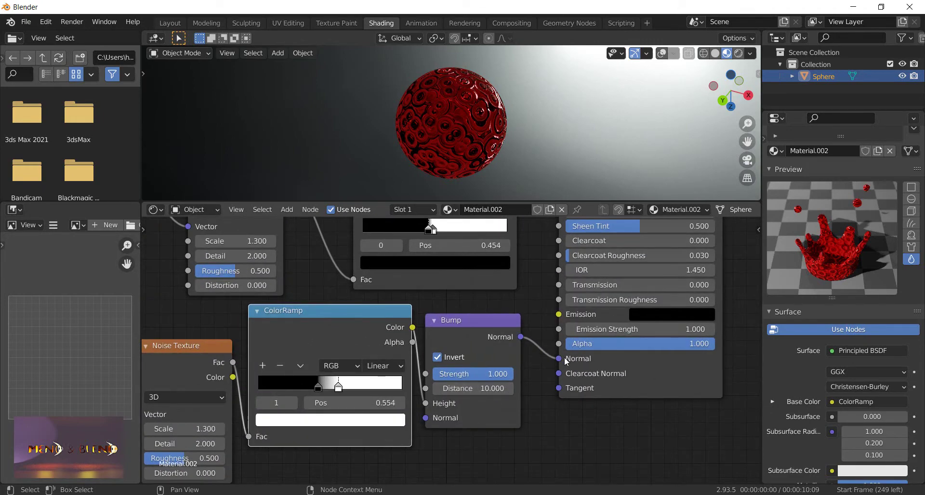
{"action": "scroll", "coordinate": [564, 364], "scroll_direction": "down", "scroll_amount": 1}
{"action": "scroll", "coordinate": [544, 372], "scroll_direction": "down", "scroll_amount": 1}
{"action": "scroll", "coordinate": [542, 369], "scroll_direction": "down", "scroll_amount": 1}
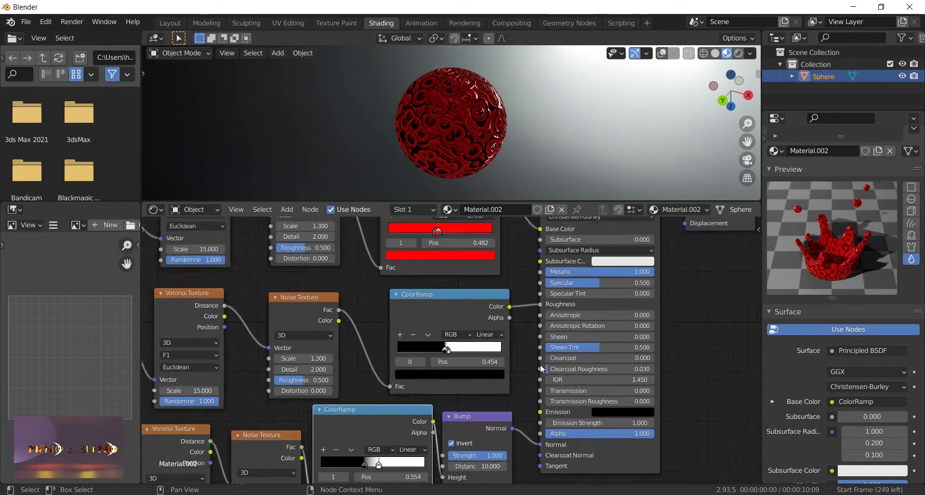
{"action": "scroll", "coordinate": [541, 367], "scroll_direction": "down", "scroll_amount": 1}
{"action": "scroll", "coordinate": [540, 364], "scroll_direction": "down", "scroll_amount": 1}
{"action": "scroll", "coordinate": [539, 364], "scroll_direction": "down", "scroll_amount": 1}
Step: Undo the colour edits to restore the blue-to-gold ColorRamp
{"action": "scroll", "coordinate": [545, 368], "scroll_direction": "down", "scroll_amount": 1}
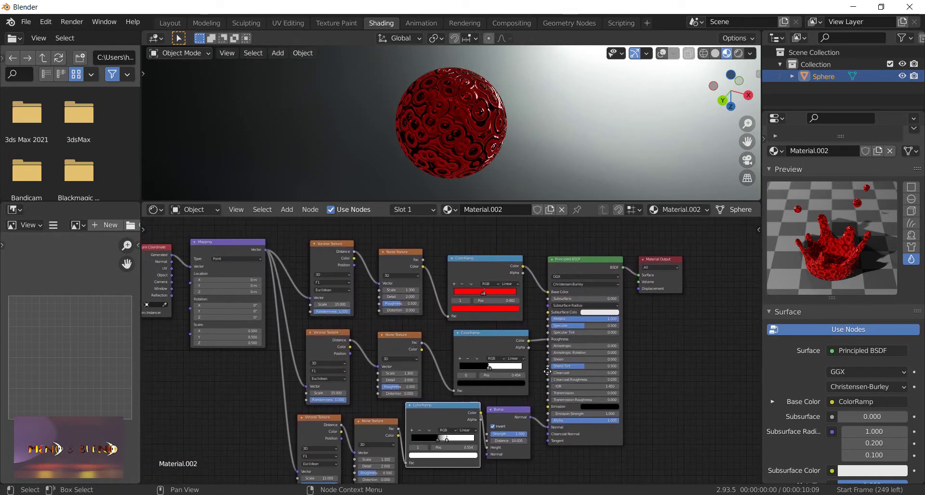
{"action": "middle_click_drag", "start_coordinate": [548, 372], "coordinate": [579, 360]}
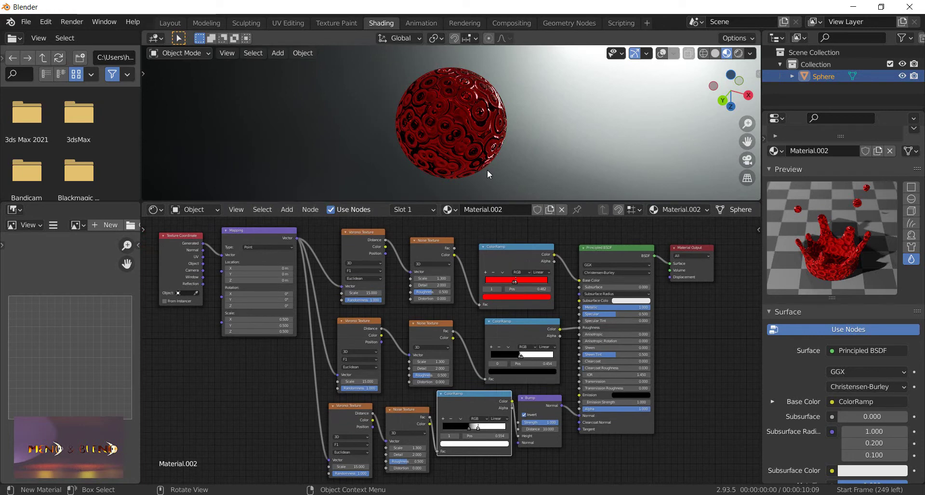
{"action": "key", "text": "ctrl+z"}
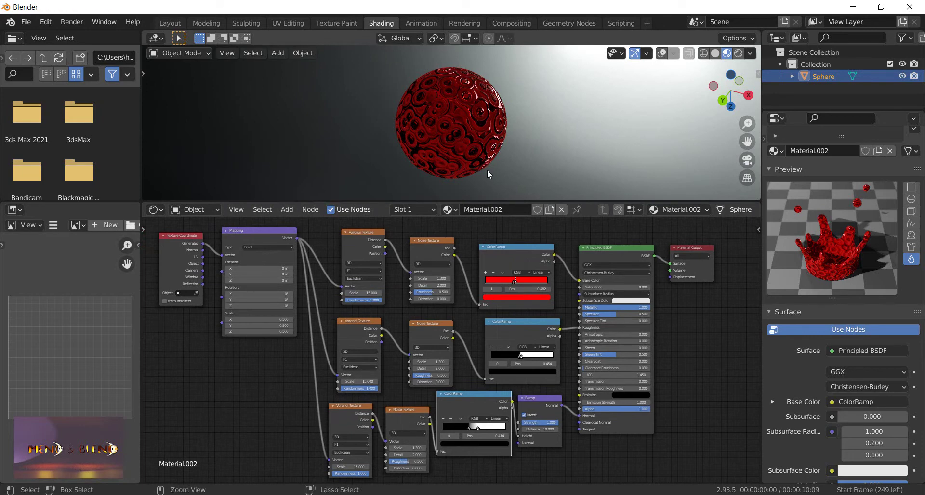
{"action": "key", "text": "ctrl+shift+z"}
{"action": "key", "text": "ctrl+shift+z"}
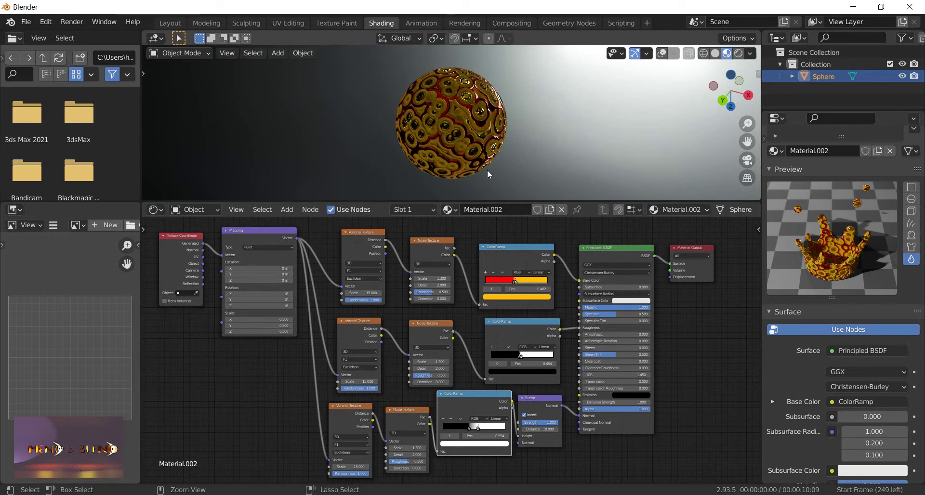
{"action": "key", "text": "ctrl+z"}
{"action": "key", "text": "ctrl+z"}
Step: Zoom out in the 3D viewport until the whole sphere is visible
{"action": "scroll", "coordinate": [476, 150], "scroll_direction": "up", "scroll_amount": 2}
{"action": "scroll", "coordinate": [477, 144], "scroll_direction": "up", "scroll_amount": 2}
{"action": "mouse_move", "coordinate": [476, 140]}
{"action": "middle_mouse_down"}
{"action": "mouse_move", "coordinate": [541, 186]}
{"action": "mouse_move", "coordinate": [580, 146]}
{"action": "middle_mouse_up"}
{"action": "scroll", "coordinate": [577, 111], "scroll_direction": "down", "scroll_amount": 3}
{"action": "scroll", "coordinate": [566, 108], "scroll_direction": "down", "scroll_amount": 2}
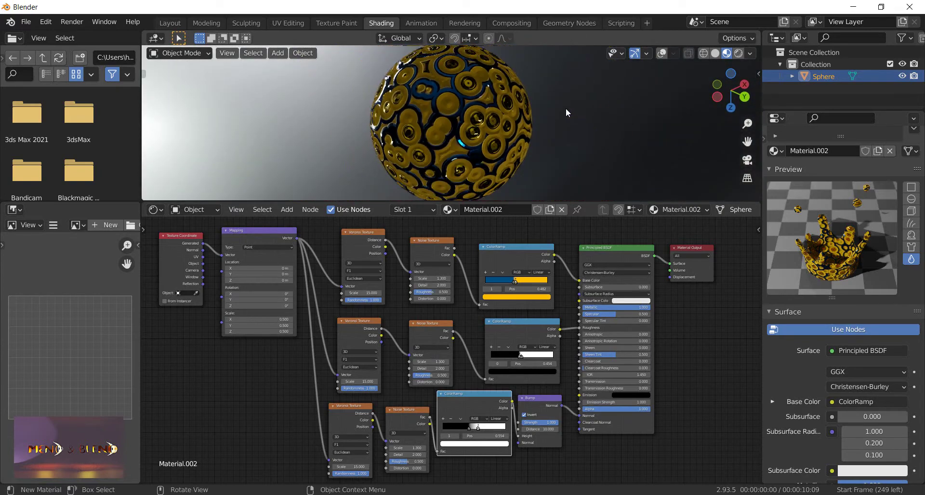
Step: Switch the viewport's HDRI lighting to the bright sky studio
{"action": "left_click", "coordinate": [749, 54]}
{"action": "left_click", "coordinate": [752, 155]}
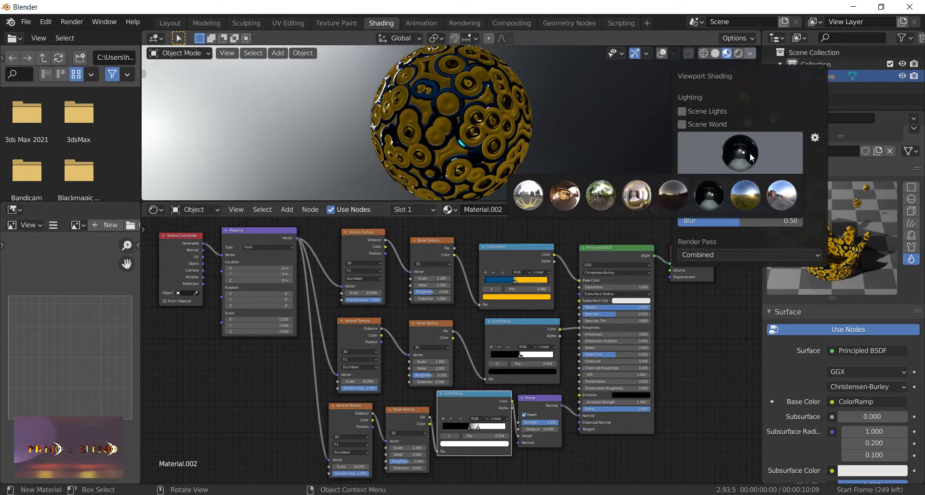
{"action": "left_click", "coordinate": [772, 202]}
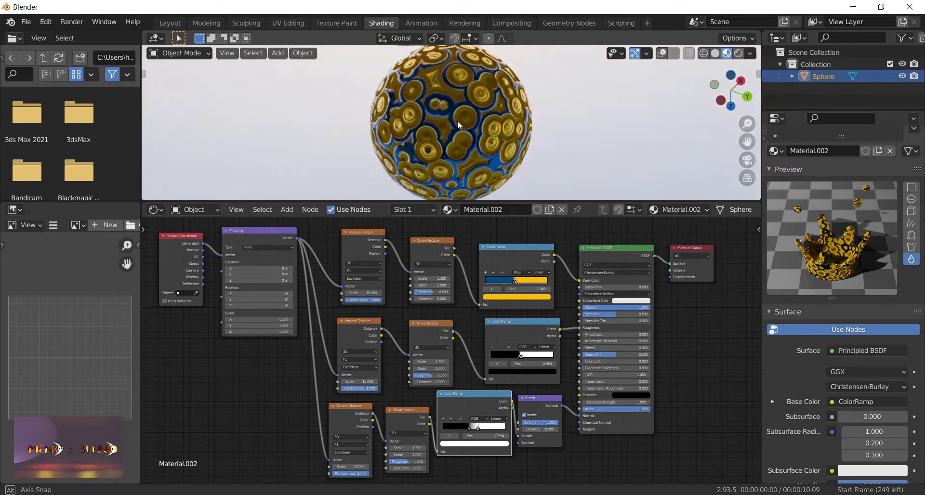
Step: Orbit and zoom on the sphere, then enlarge the 3D view over the node editor
{"action": "mouse_move", "coordinate": [458, 120]}
{"action": "middle_mouse_down"}
{"action": "mouse_move", "coordinate": [558, 169]}
{"action": "mouse_move", "coordinate": [641, 108]}
{"action": "mouse_move", "coordinate": [572, 135]}
{"action": "mouse_move", "coordinate": [560, 151]}
{"action": "mouse_move", "coordinate": [619, 115]}
{"action": "mouse_move", "coordinate": [599, 51]}
{"action": "mouse_move", "coordinate": [594, 65]}
{"action": "middle_mouse_up"}
{"action": "scroll", "coordinate": [564, 155], "scroll_direction": "up", "scroll_amount": 2}
{"action": "scroll", "coordinate": [563, 154], "scroll_direction": "up", "scroll_amount": 2}
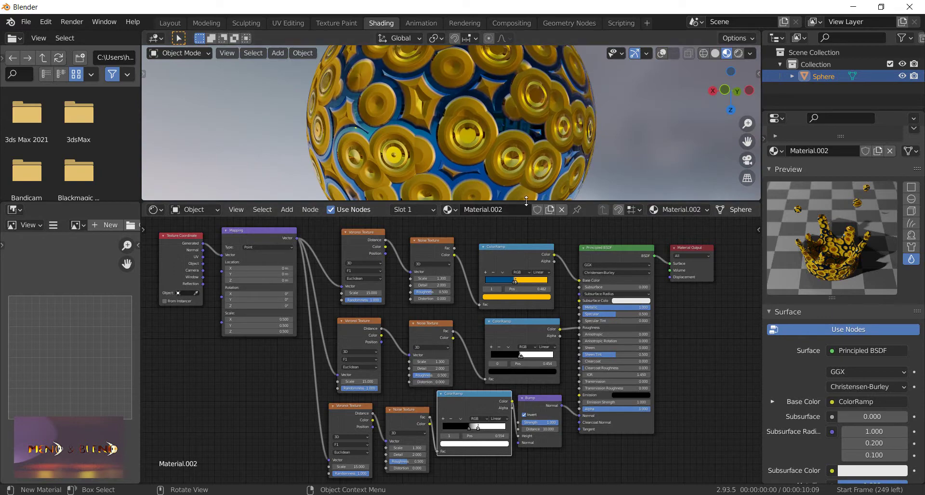
{"action": "left_click_drag", "start_coordinate": [527, 201], "coordinate": [527, 430]}
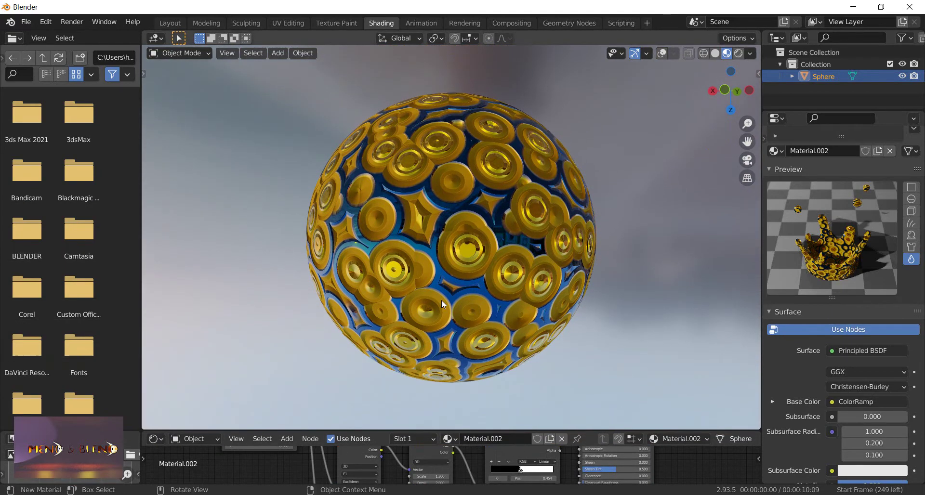
Step: Raise the viewport HDRI lighting strength from 1.000 to 1.360
{"action": "mouse_move", "coordinate": [422, 244]}
{"action": "middle_mouse_down"}
{"action": "mouse_move", "coordinate": [525, 365]}
{"action": "mouse_move", "coordinate": [511, 398]}
{"action": "mouse_move", "coordinate": [452, 50]}
{"action": "mouse_move", "coordinate": [349, 123]}
{"action": "mouse_move", "coordinate": [318, 157]}
{"action": "mouse_move", "coordinate": [186, 154]}
{"action": "mouse_move", "coordinate": [750, 155]}
{"action": "mouse_move", "coordinate": [707, 177]}
{"action": "mouse_move", "coordinate": [698, 204]}
{"action": "middle_mouse_up"}
{"action": "left_click", "coordinate": [751, 53]}
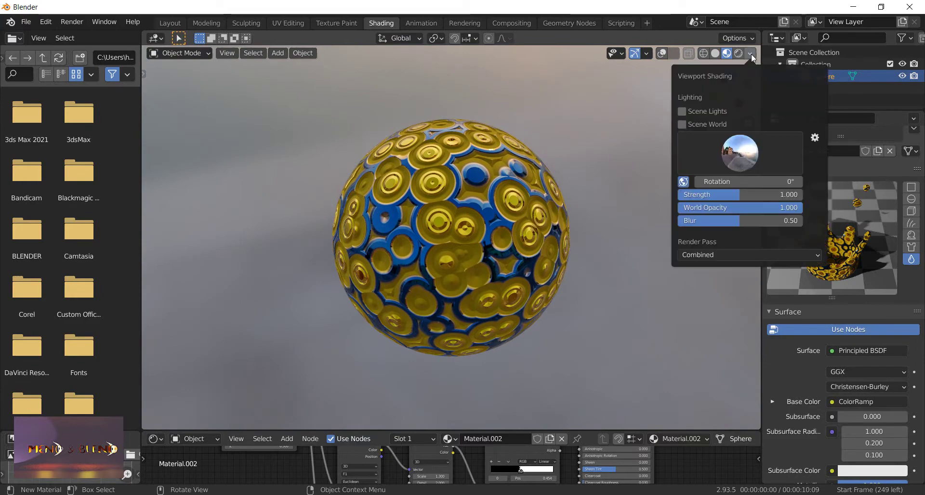
{"action": "left_click_drag", "start_coordinate": [719, 199], "coordinate": [772, 199]}
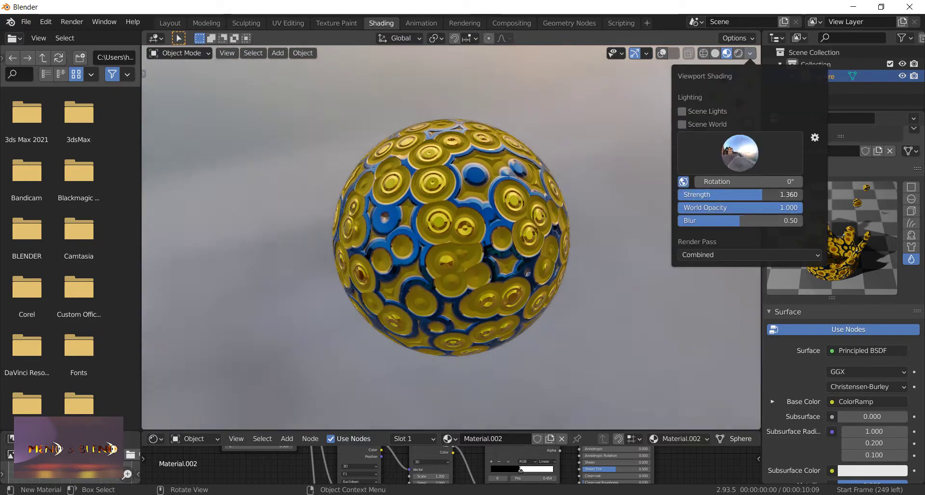
Step: Orbit and zoom around the sphere to inspect the brighter discs
{"action": "mouse_move", "coordinate": [568, 240]}
{"action": "middle_mouse_down"}
{"action": "mouse_move", "coordinate": [540, 207]}
{"action": "mouse_move", "coordinate": [464, 157]}
{"action": "mouse_move", "coordinate": [464, 201]}
{"action": "middle_mouse_up"}
{"action": "scroll", "coordinate": [525, 186], "scroll_direction": "up", "scroll_amount": 2}
{"action": "scroll", "coordinate": [524, 184], "scroll_direction": "up", "scroll_amount": 3}
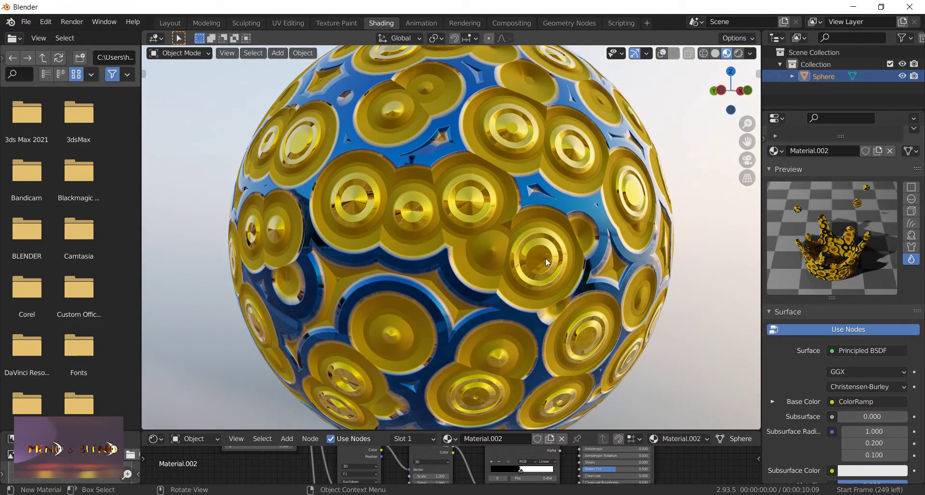
{"action": "mouse_move", "coordinate": [545, 258]}
{"action": "middle_mouse_down"}
{"action": "mouse_move", "coordinate": [548, 221]}
{"action": "mouse_move", "coordinate": [479, 201]}
{"action": "mouse_move", "coordinate": [454, 209]}
{"action": "mouse_move", "coordinate": [371, 302]}
{"action": "middle_mouse_up"}
{"action": "scroll", "coordinate": [369, 303], "scroll_direction": "down", "scroll_amount": 4}
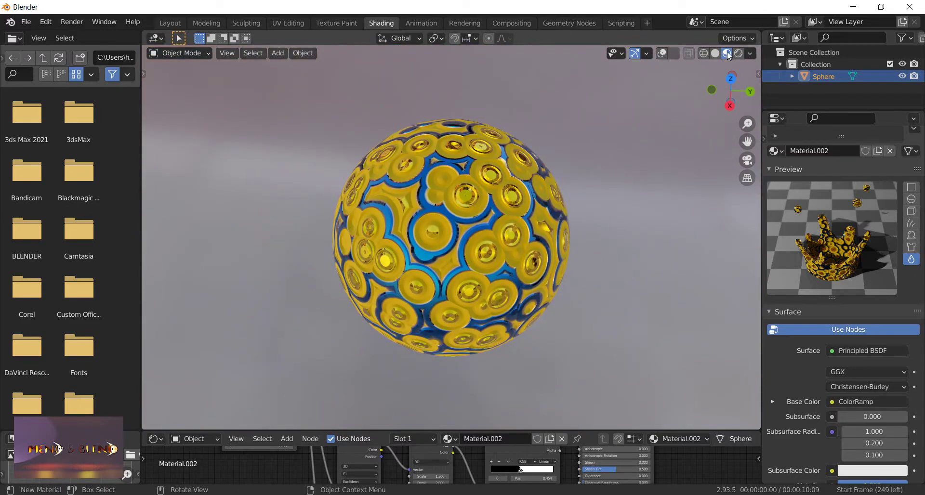
Step: Light the sphere with the grassy field HDRI and orbit to show the sky
{"action": "left_click", "coordinate": [753, 52]}
{"action": "left_click", "coordinate": [730, 167]}
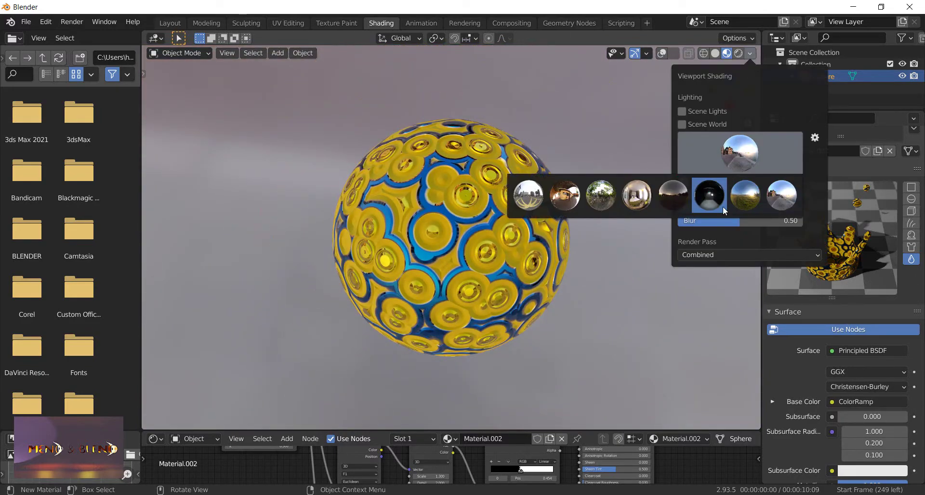
{"action": "left_click", "coordinate": [745, 195]}
{"action": "mouse_move", "coordinate": [559, 221]}
{"action": "middle_mouse_down"}
{"action": "mouse_move", "coordinate": [632, 183]}
{"action": "mouse_move", "coordinate": [667, 135]}
{"action": "mouse_move", "coordinate": [697, 119]}
{"action": "mouse_move", "coordinate": [160, 116]}
{"action": "mouse_move", "coordinate": [223, 122]}
{"action": "mouse_move", "coordinate": [483, 185]}
{"action": "mouse_move", "coordinate": [749, 209]}
{"action": "mouse_move", "coordinate": [221, 128]}
{"action": "middle_mouse_up"}
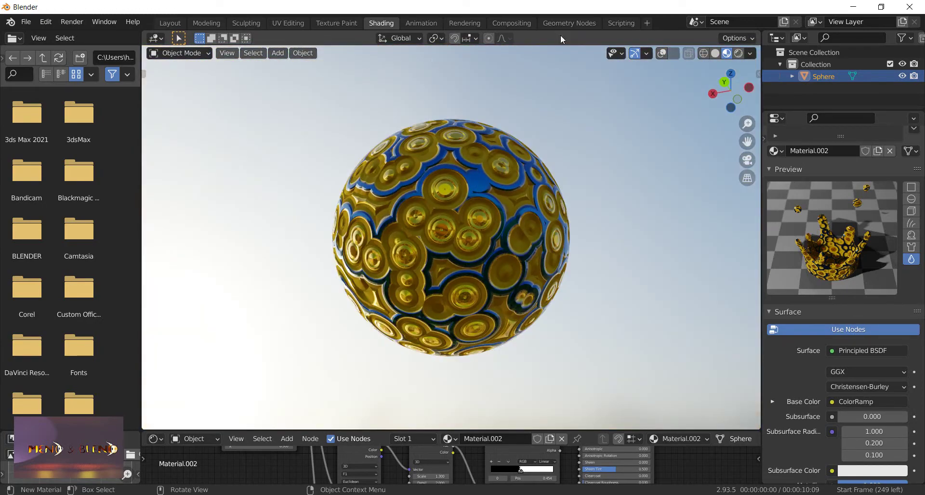
Step: Switch the viewport lighting to a darker grey HDRI environment
{"action": "left_click", "coordinate": [752, 53]}
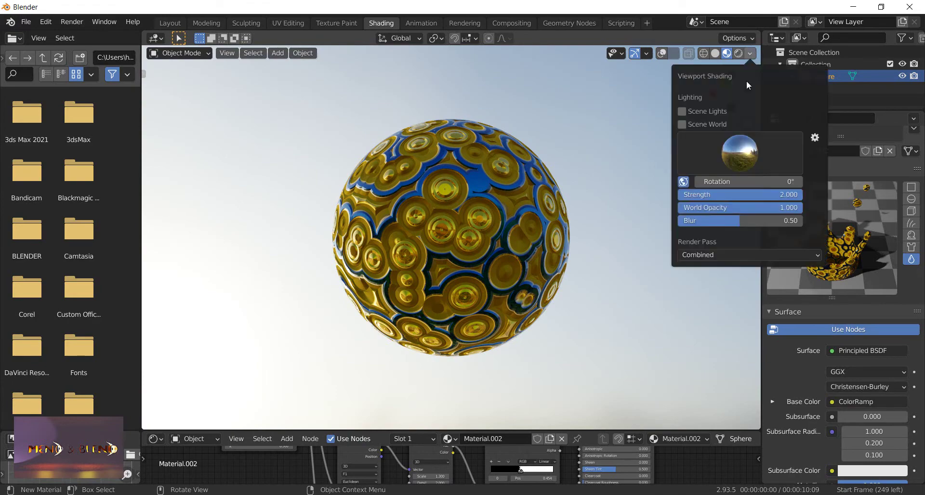
{"action": "left_click", "coordinate": [745, 158]}
{"action": "left_click", "coordinate": [670, 204]}
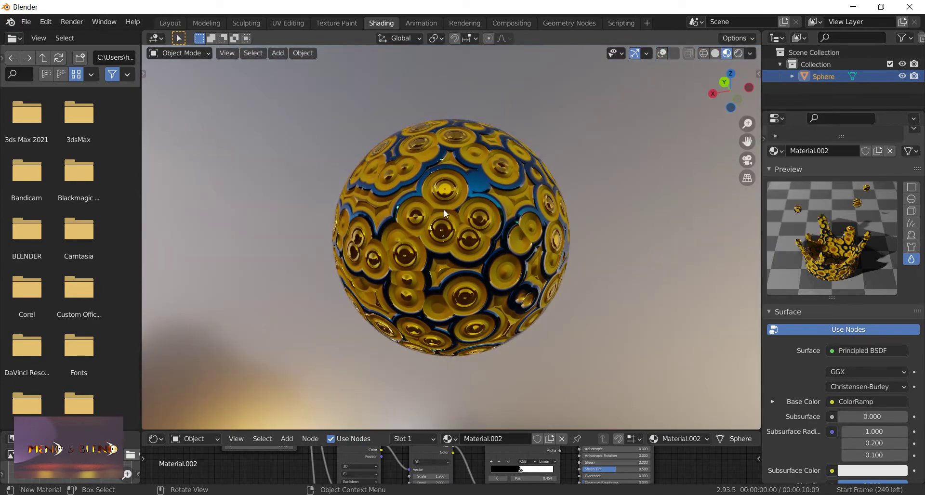
{"action": "mouse_move", "coordinate": [444, 209]}
{"action": "middle_mouse_down"}
{"action": "mouse_move", "coordinate": [467, 191]}
{"action": "mouse_move", "coordinate": [504, 188]}
{"action": "mouse_move", "coordinate": [615, 282]}
{"action": "mouse_move", "coordinate": [750, 247]}
{"action": "mouse_move", "coordinate": [715, 220]}
{"action": "mouse_move", "coordinate": [741, 258]}
{"action": "mouse_move", "coordinate": [649, 261]}
{"action": "mouse_move", "coordinate": [585, 232]}
{"action": "mouse_move", "coordinate": [537, 257]}
{"action": "mouse_move", "coordinate": [565, 225]}
{"action": "mouse_move", "coordinate": [495, 203]}
{"action": "mouse_move", "coordinate": [423, 241]}
{"action": "mouse_move", "coordinate": [334, 256]}
{"action": "mouse_move", "coordinate": [240, 288]}
{"action": "mouse_move", "coordinate": [318, 361]}
{"action": "mouse_move", "coordinate": [573, 381]}
{"action": "mouse_move", "coordinate": [713, 328]}
{"action": "mouse_move", "coordinate": [736, 250]}
{"action": "middle_mouse_up"}
{"action": "scroll", "coordinate": [737, 251], "scroll_direction": "up", "scroll_amount": 5}
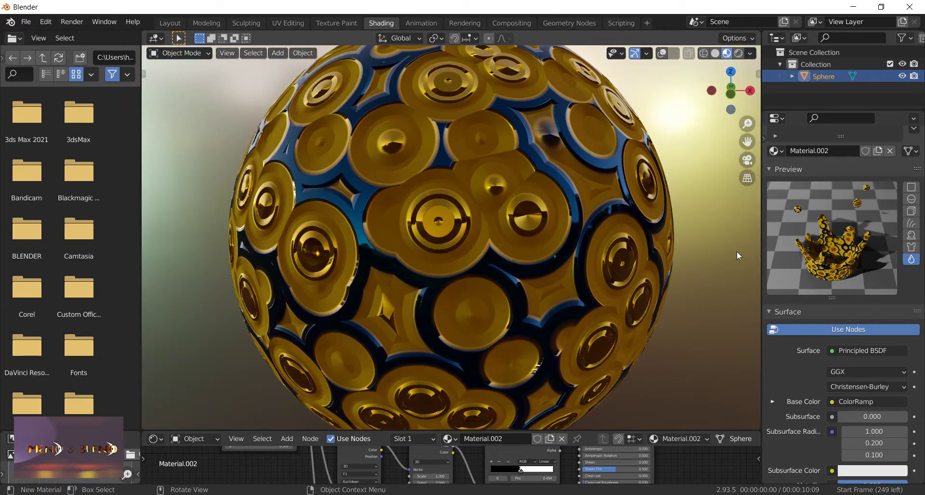
Step: Light the sphere with an indoor HDRI and briefly compare Rendered against Material Preview shading
{"action": "left_click", "coordinate": [750, 53]}
{"action": "left_click", "coordinate": [737, 160]}
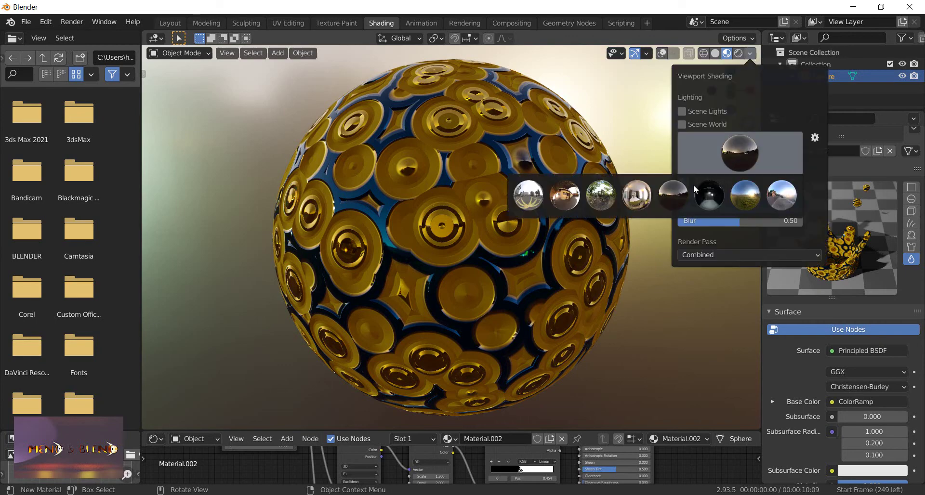
{"action": "left_click", "coordinate": [637, 202]}
{"action": "scroll", "coordinate": [534, 213], "scroll_direction": "down", "scroll_amount": 3}
{"action": "scroll", "coordinate": [624, 249], "scroll_direction": "down", "scroll_amount": 2}
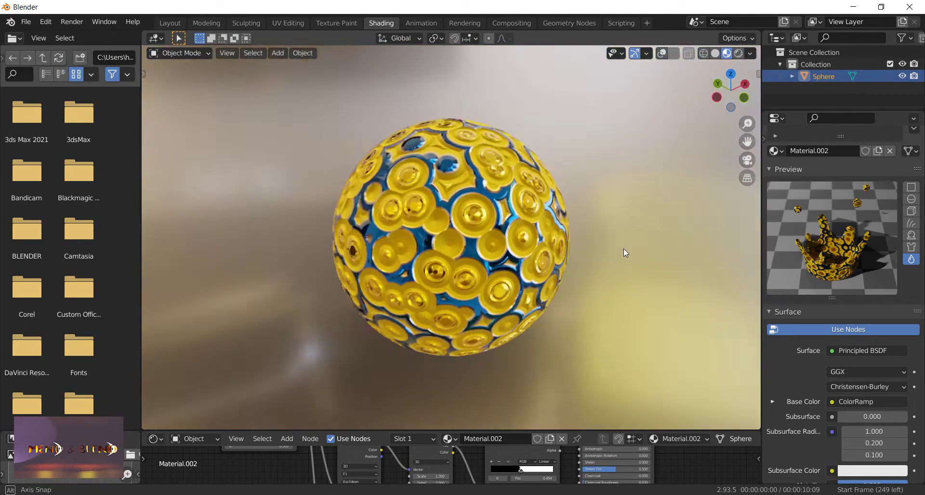
{"action": "mouse_move", "coordinate": [624, 249]}
{"action": "middle_mouse_down"}
{"action": "mouse_move", "coordinate": [704, 213]}
{"action": "mouse_move", "coordinate": [766, 52]}
{"action": "middle_mouse_up"}
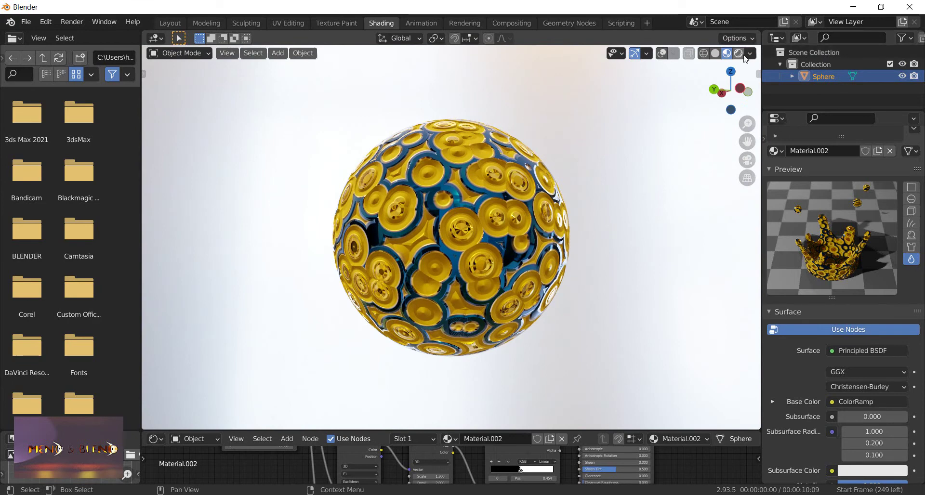
{"action": "left_click", "coordinate": [744, 55]}
{"action": "left_click", "coordinate": [727, 54]}
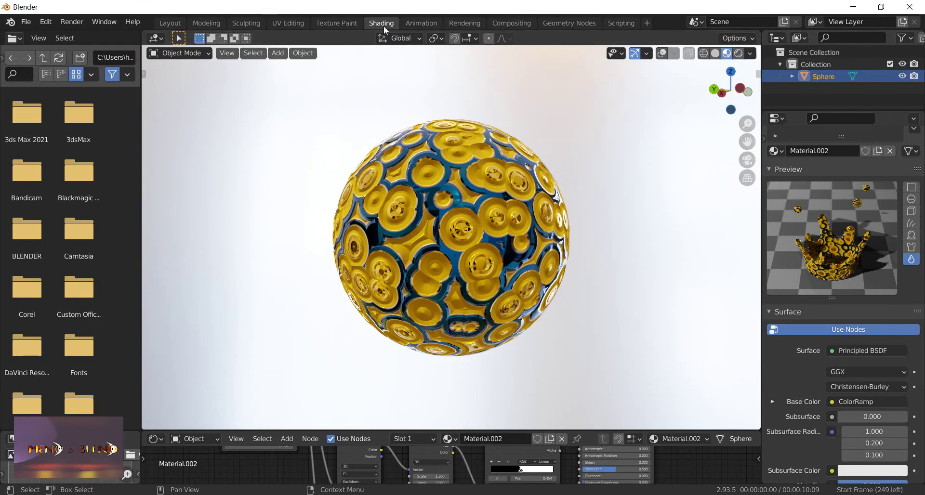
Step: Switch to the cloudy HDRI, then enlarge the node editor over the 3D view
{"action": "left_click", "coordinate": [751, 53]}
{"action": "left_click", "coordinate": [733, 152]}
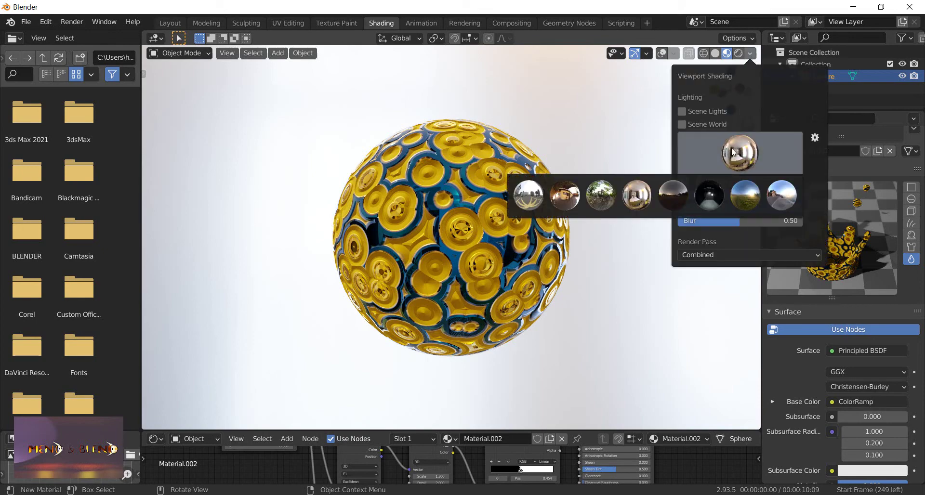
{"action": "left_click", "coordinate": [538, 195]}
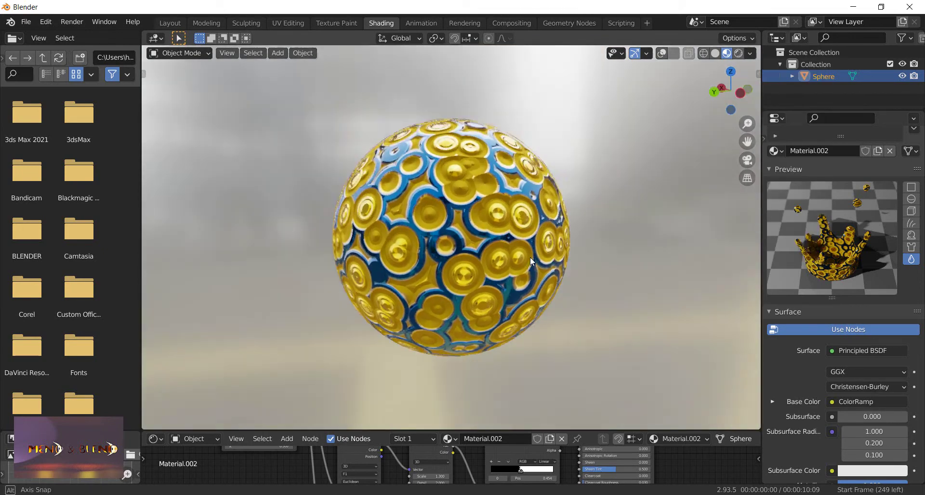
{"action": "mouse_move", "coordinate": [530, 256]}
{"action": "middle_mouse_down"}
{"action": "mouse_move", "coordinate": [624, 261]}
{"action": "mouse_move", "coordinate": [696, 232]}
{"action": "mouse_move", "coordinate": [759, 282]}
{"action": "mouse_move", "coordinate": [733, 293]}
{"action": "middle_mouse_up"}
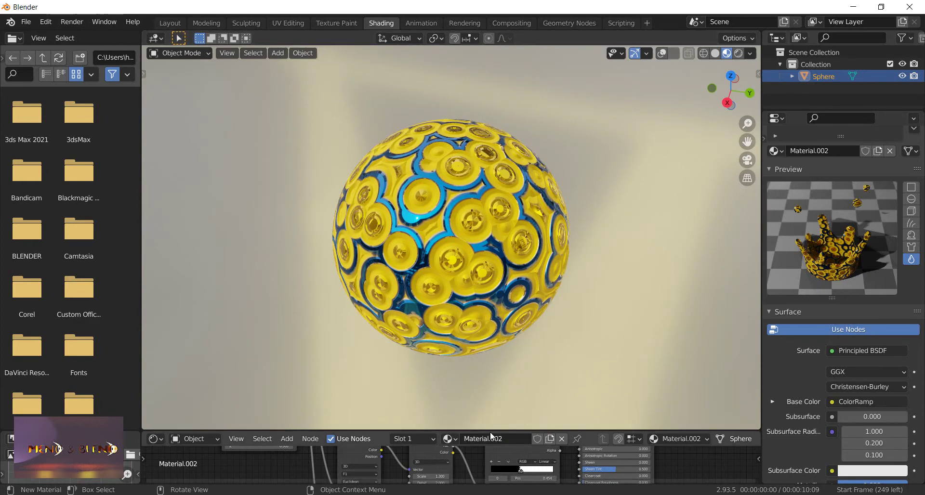
{"action": "left_click_drag", "start_coordinate": [490, 431], "coordinate": [502, 87]}
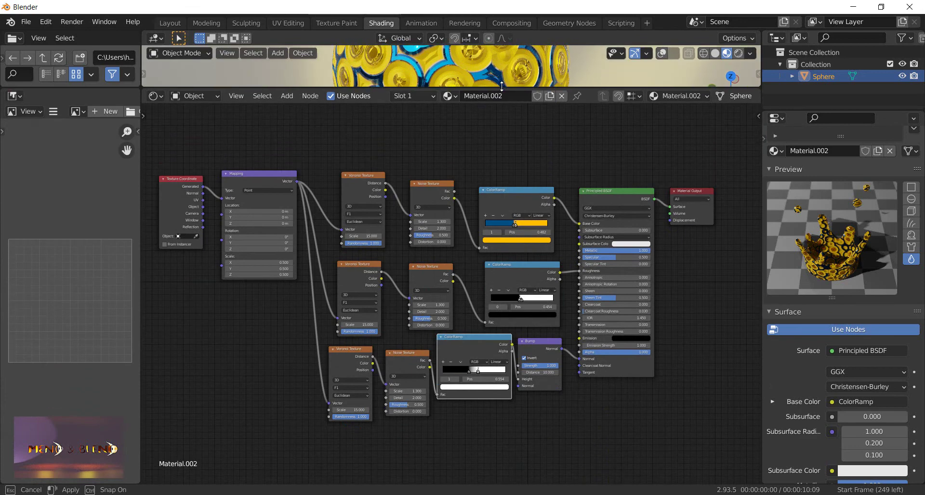